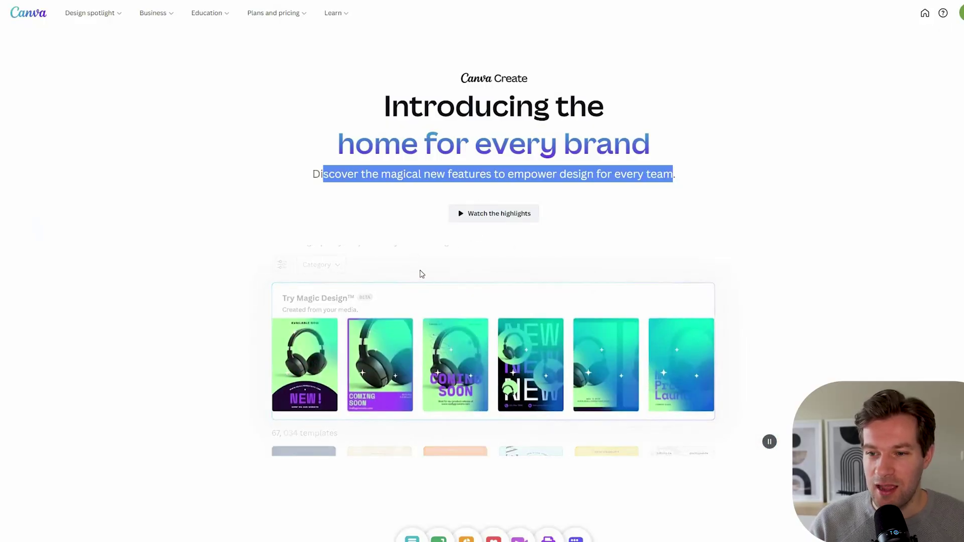
# Scroll down the Canva Create feature page and highlight the Magic Design description text.
pyautogui.scroll(-1, 420, 273)
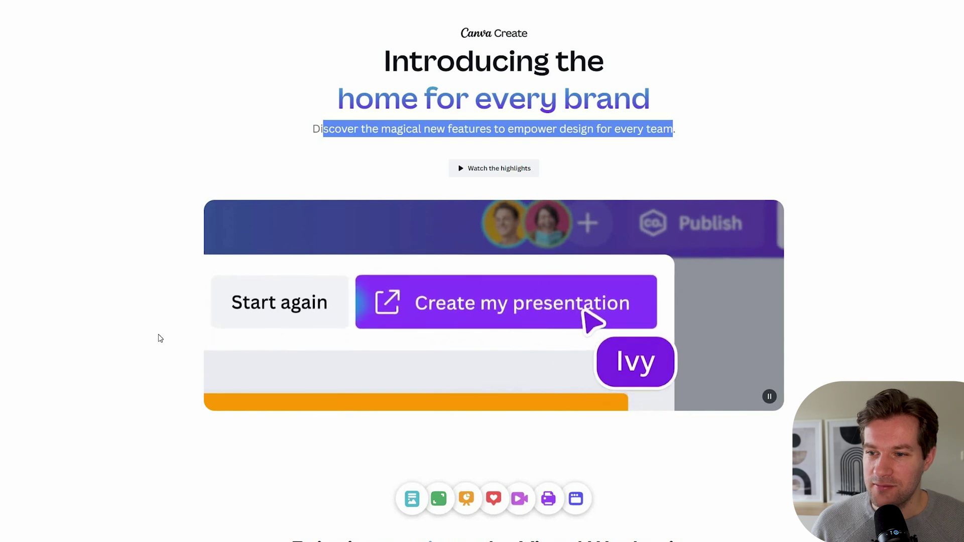
pyautogui.scroll(-10, 160, 339)
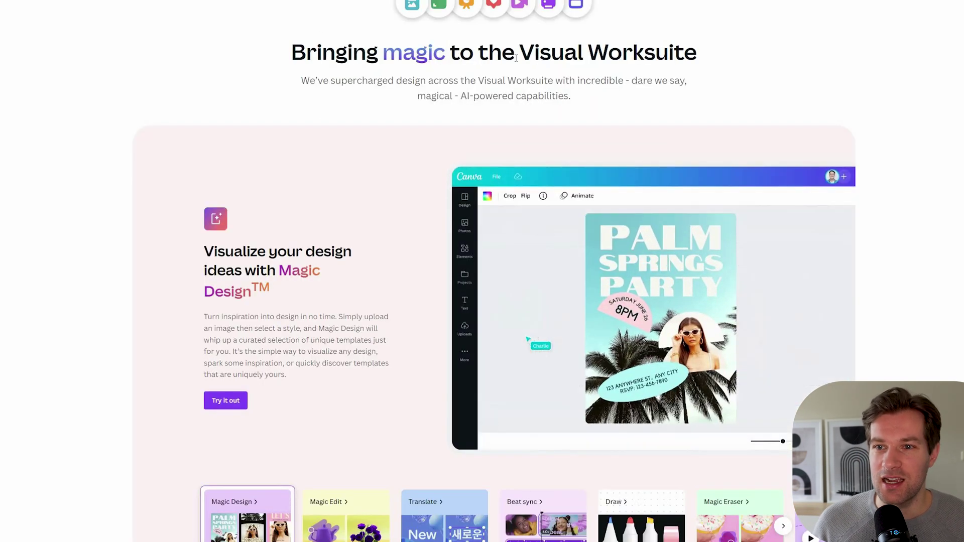
pyautogui.scroll(-3, 238, 174)
pyautogui.moveTo(221, 181); pyautogui.dragTo(335, 184)
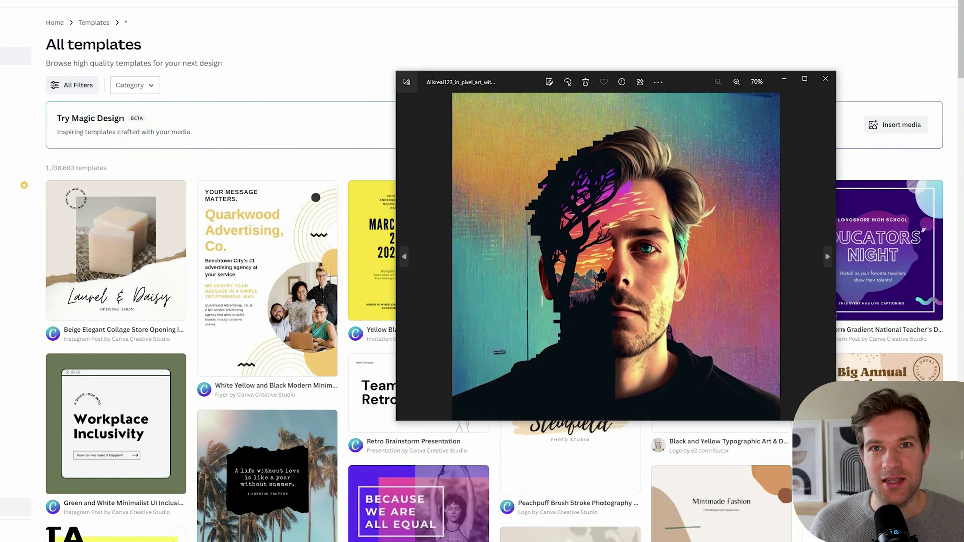
# Upload the pixel-art portrait image to Try Magic Design via Insert media.
pyautogui.click(917, 130)
pyautogui.click(906, 126)
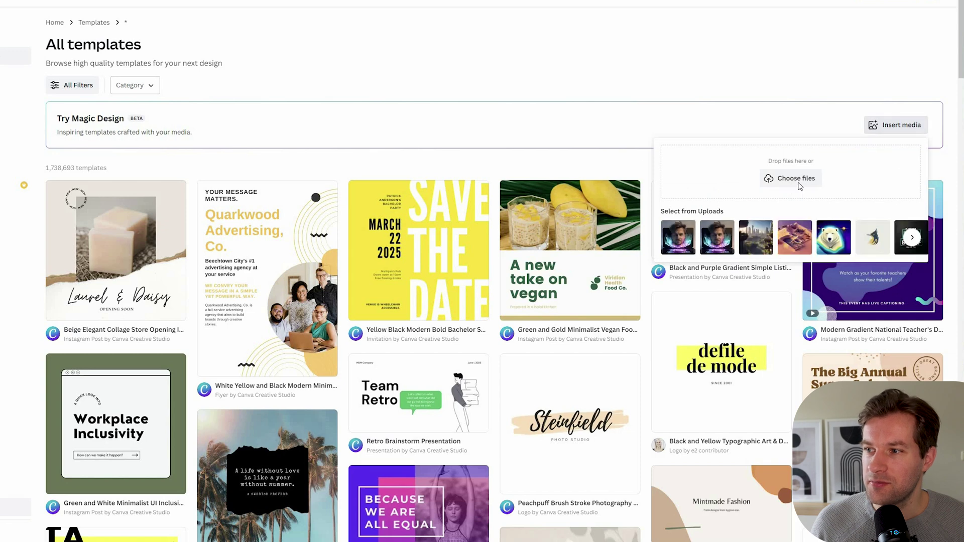
pyautogui.moveTo(787, 187); pyautogui.dragTo(786, 188)
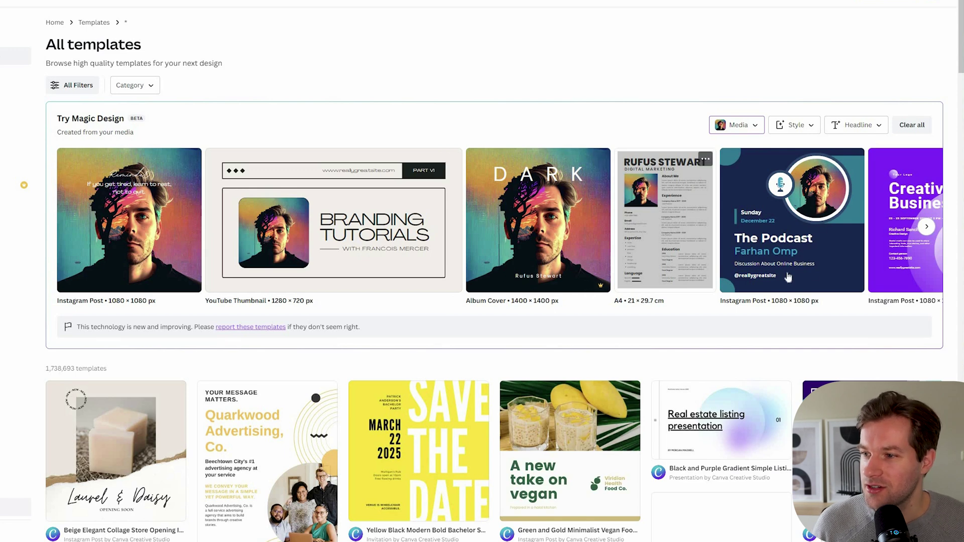
# Set the Magic Design headline to 'Test from Canva ai'.
pyautogui.click(927, 226)
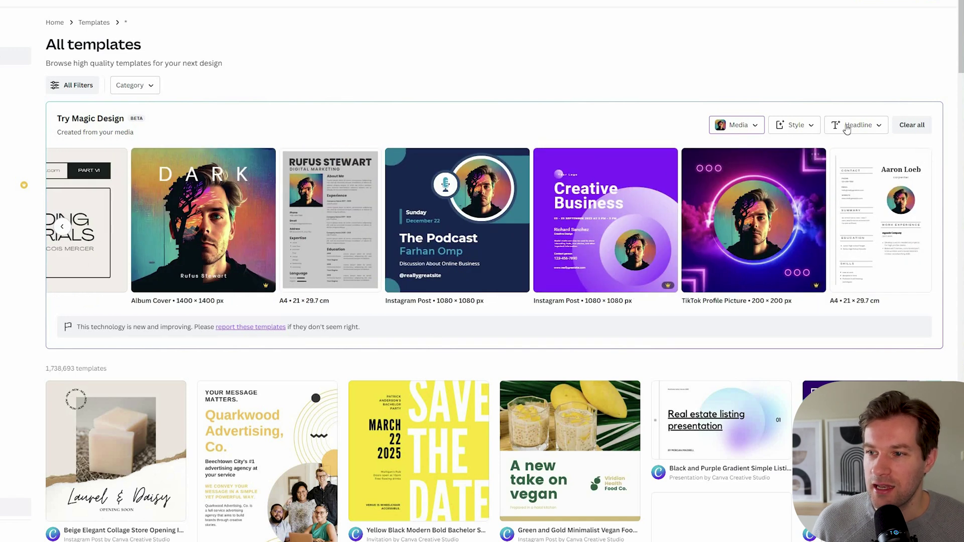
pyautogui.click(847, 128)
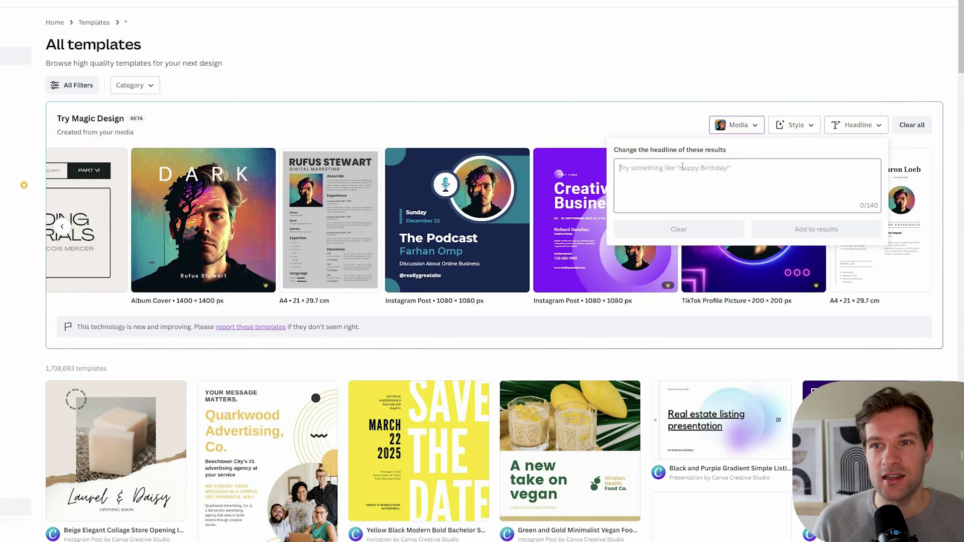
pyautogui.write('Test from Canva ai')
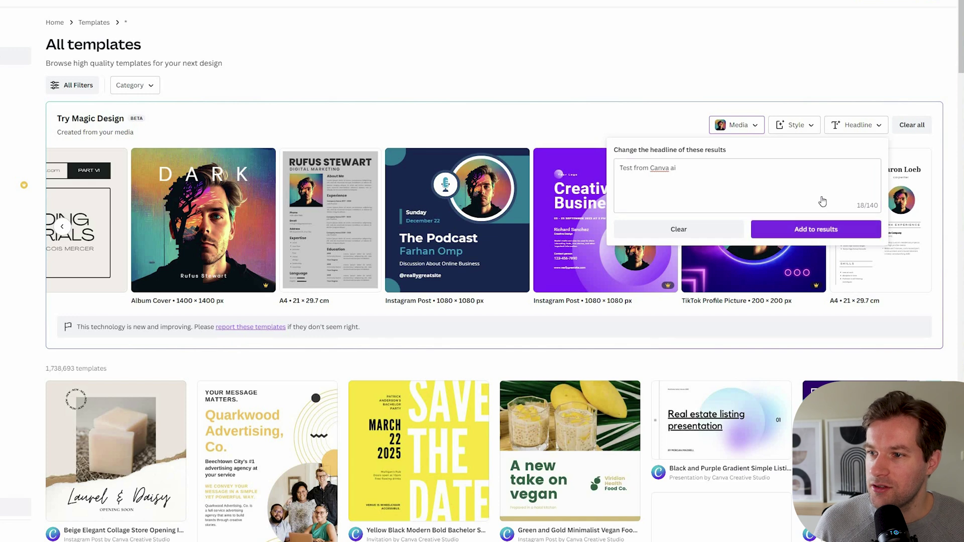
# Regenerate results with the YouTube vibe and Barlow Bold font, then preview the YouTube Banner.
pyautogui.click(802, 128)
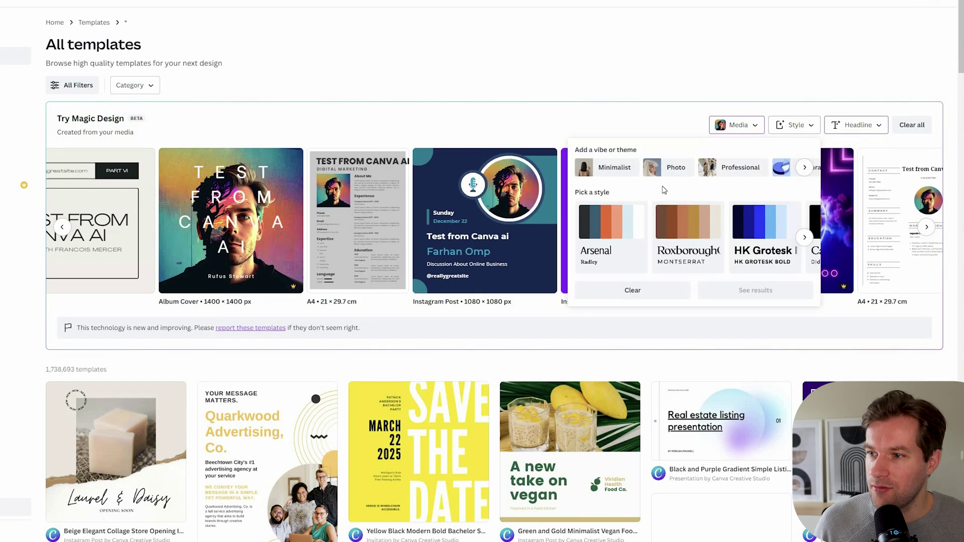
pyautogui.click(805, 168)
pyautogui.click(805, 167)
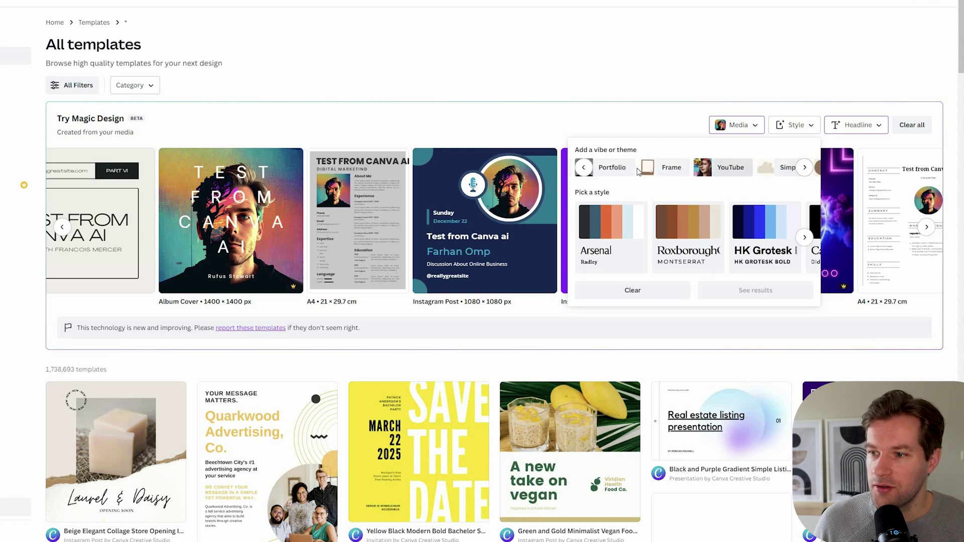
pyautogui.click(730, 167)
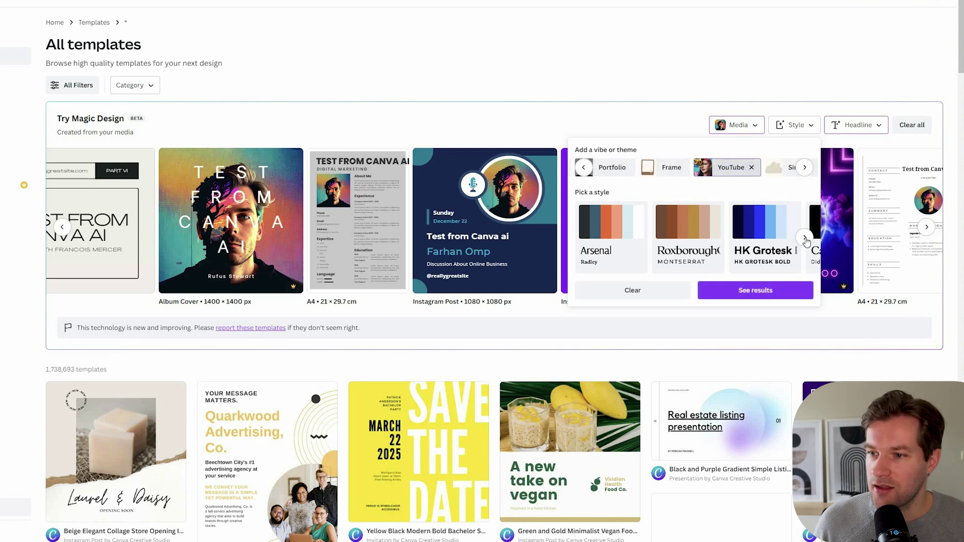
pyautogui.click(805, 237)
pyautogui.click(804, 238)
pyautogui.click(804, 238)
pyautogui.click(805, 238)
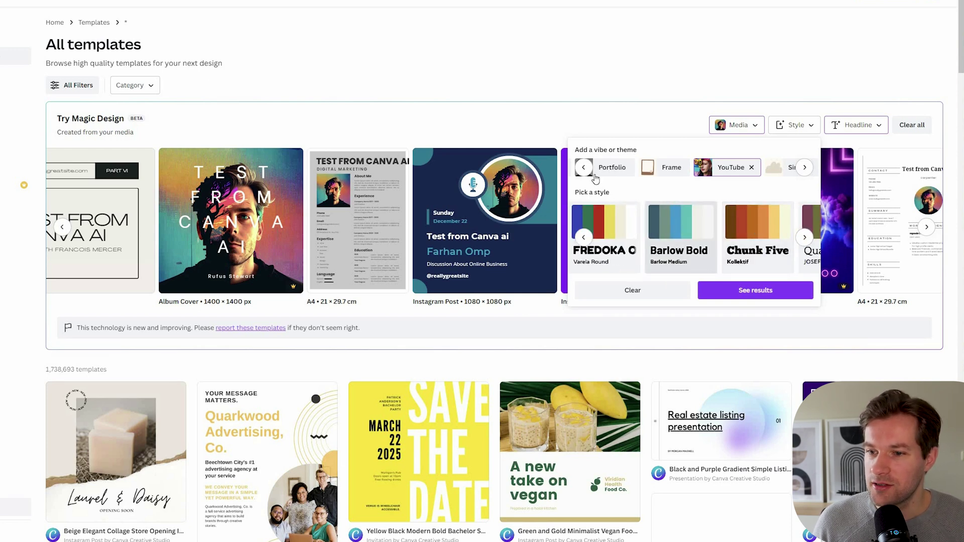
pyautogui.click(654, 217)
pyautogui.click(748, 291)
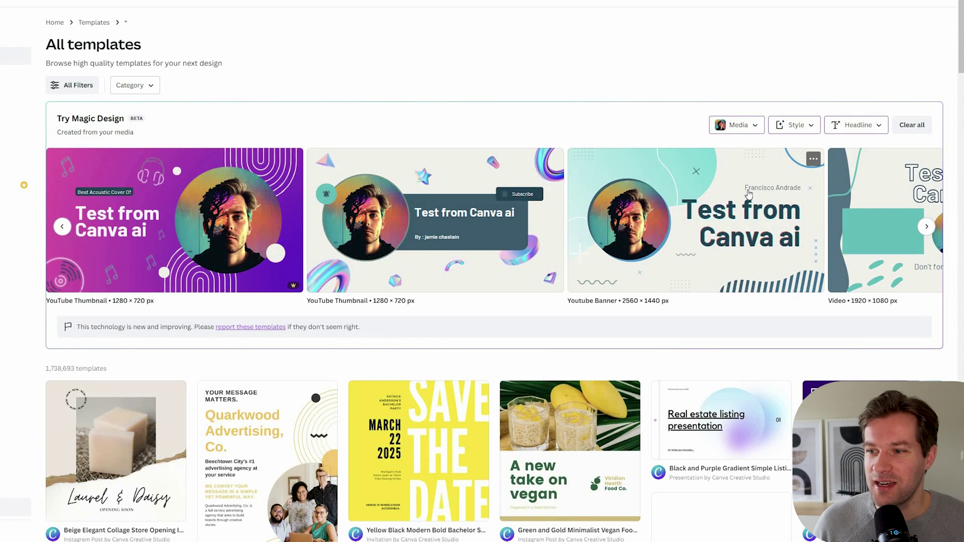
pyautogui.click(729, 247)
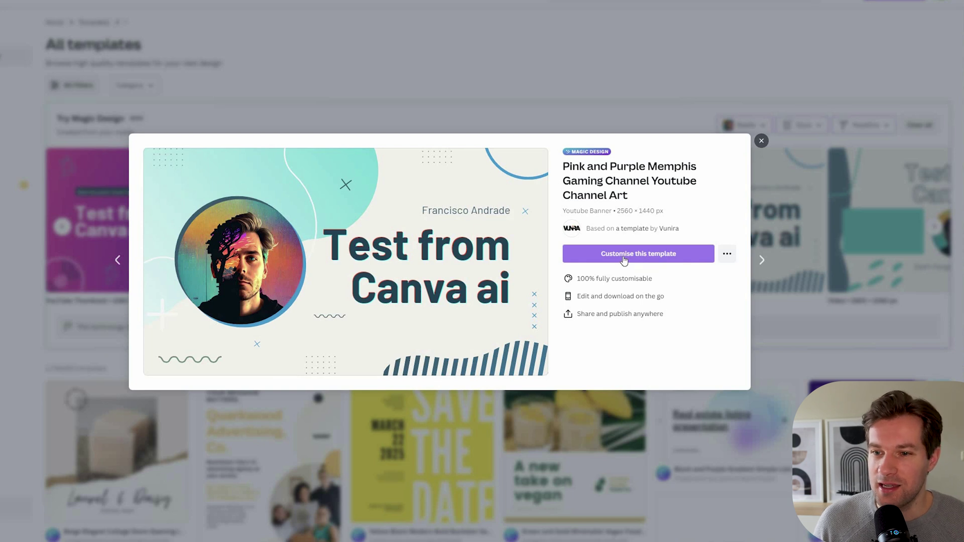
# Customise the YouTube Banner template and change its headline font to Barlow Light.
pyautogui.click(623, 258)
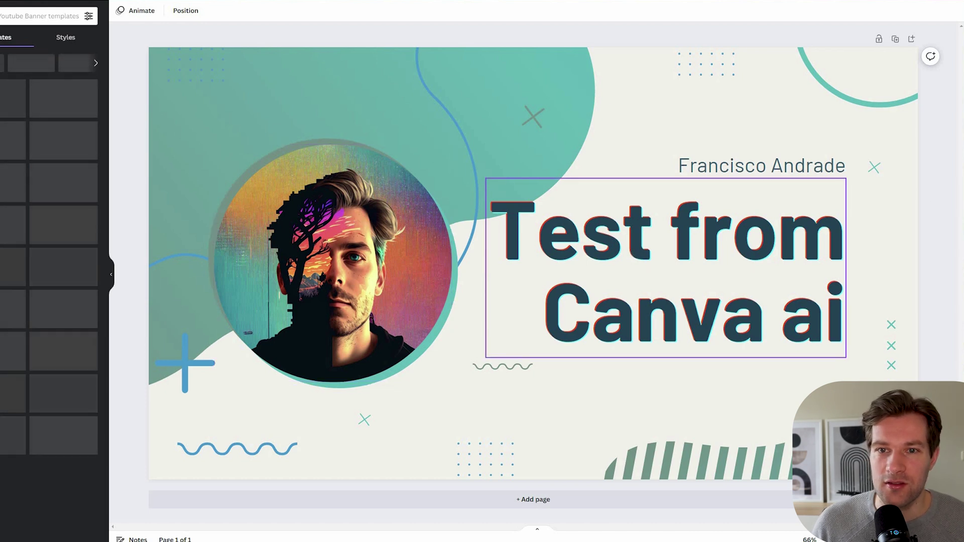
pyautogui.doubleClick(633, 249)
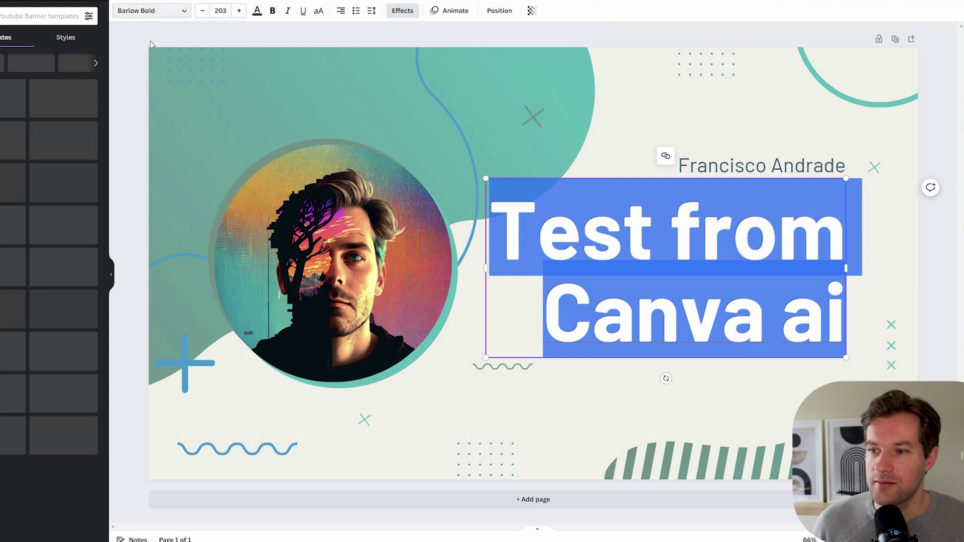
pyautogui.click(181, 10)
pyautogui.click(17, 108)
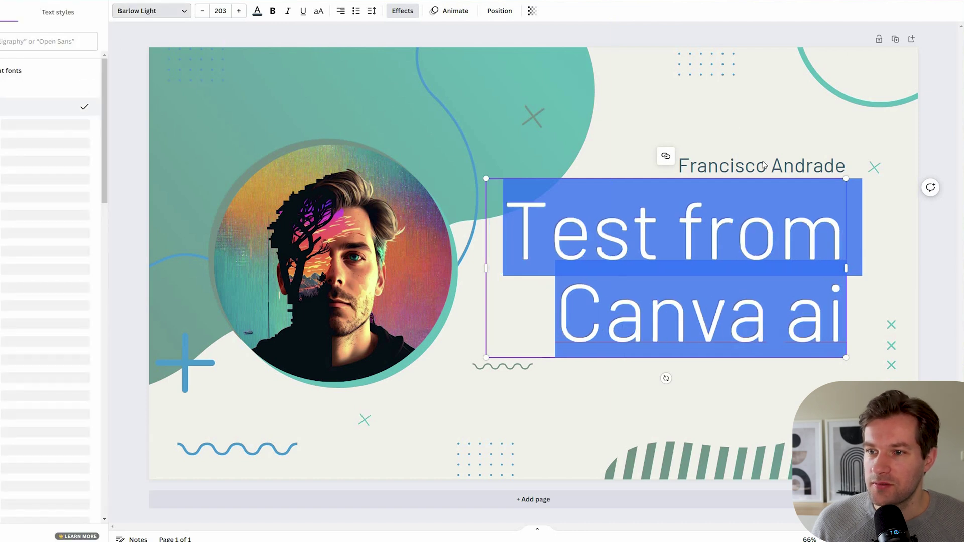
pyautogui.click(653, 165)
# Nudge the small X shape slightly to the right.
pyautogui.moveTo(523, 118)
pyautogui.mouseDown()
pyautogui.moveTo(467, 134)
pyautogui.moveTo(618, 113)
pyautogui.moveTo(529, 119)
pyautogui.mouseUp()
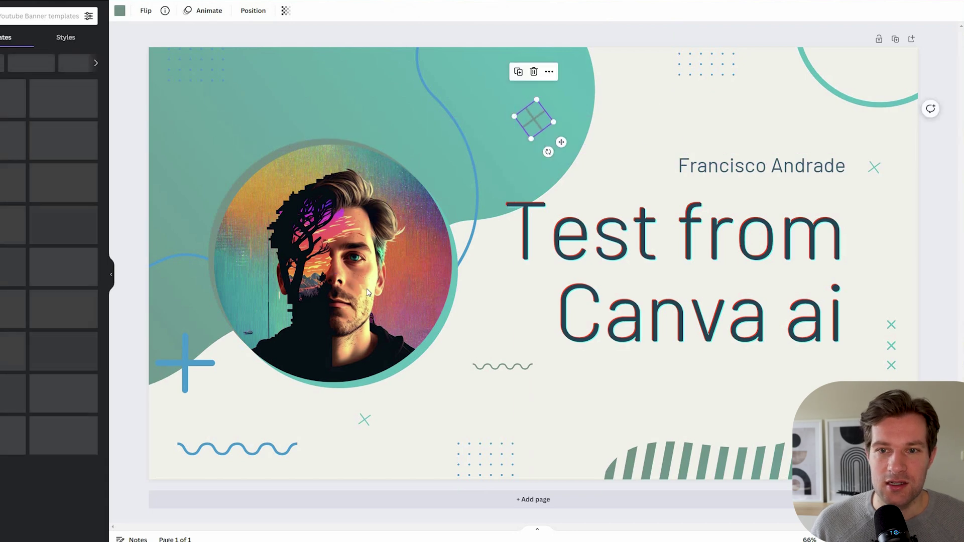
pyautogui.press('Escape')
pyautogui.click(22, 59)
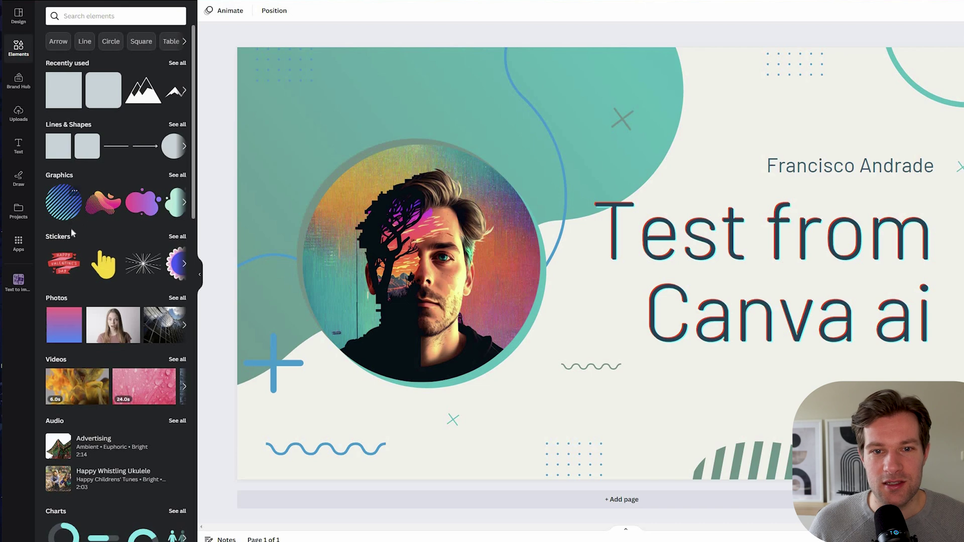
# Place a rounded square from Lines & Shapes above the headline and colour it blue.
pyautogui.moveTo(89, 144); pyautogui.dragTo(779, 120)
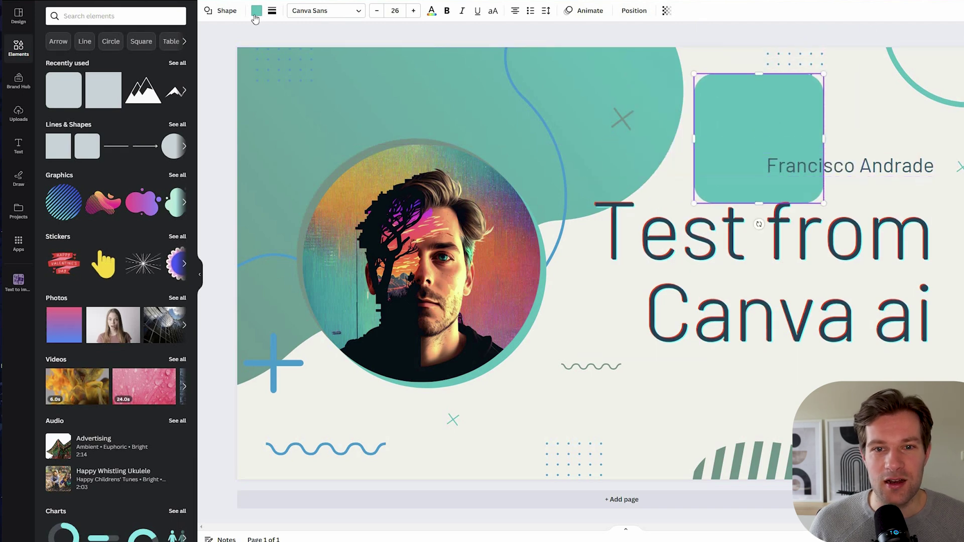
pyautogui.click(256, 11)
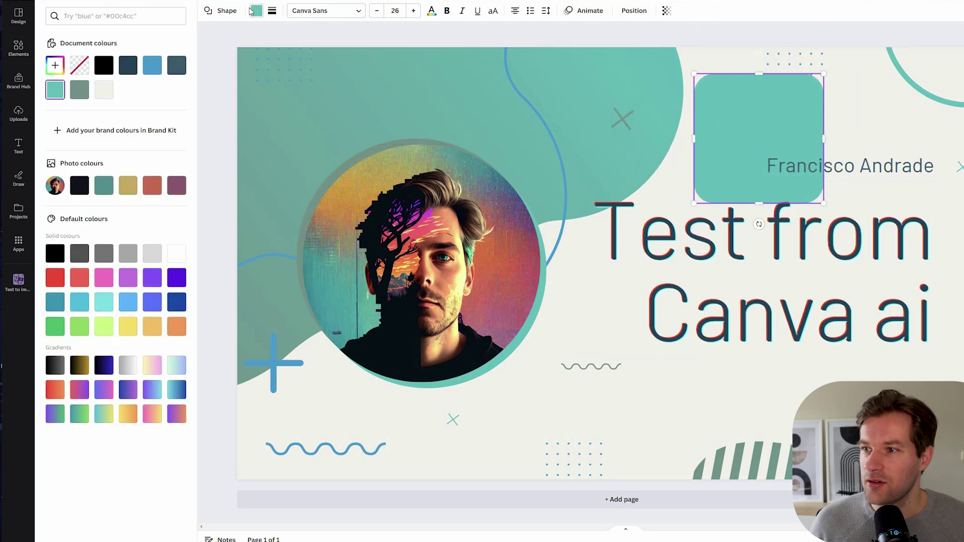
pyautogui.click(153, 65)
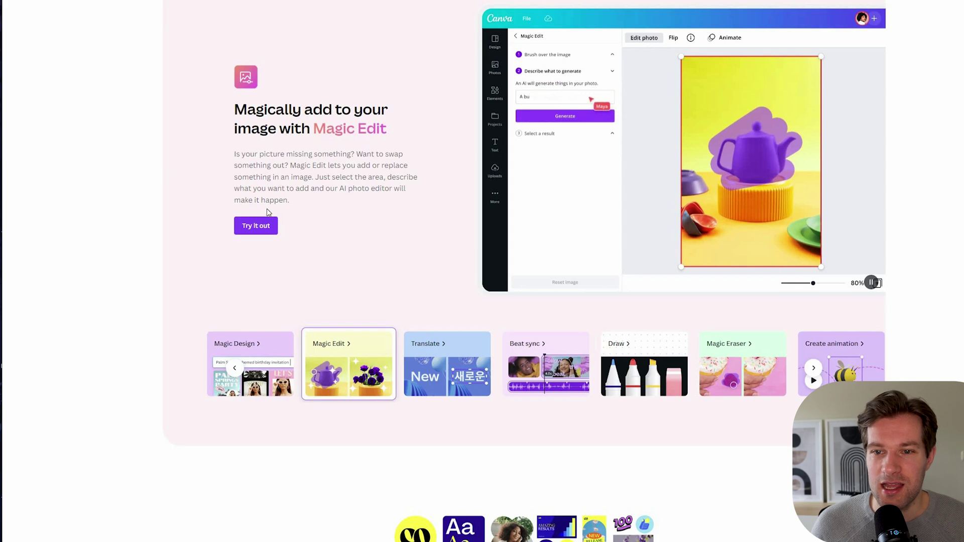
# Open the Magic Edit sample design and start Magic Edit on the cake photo.
pyautogui.click(251, 226)
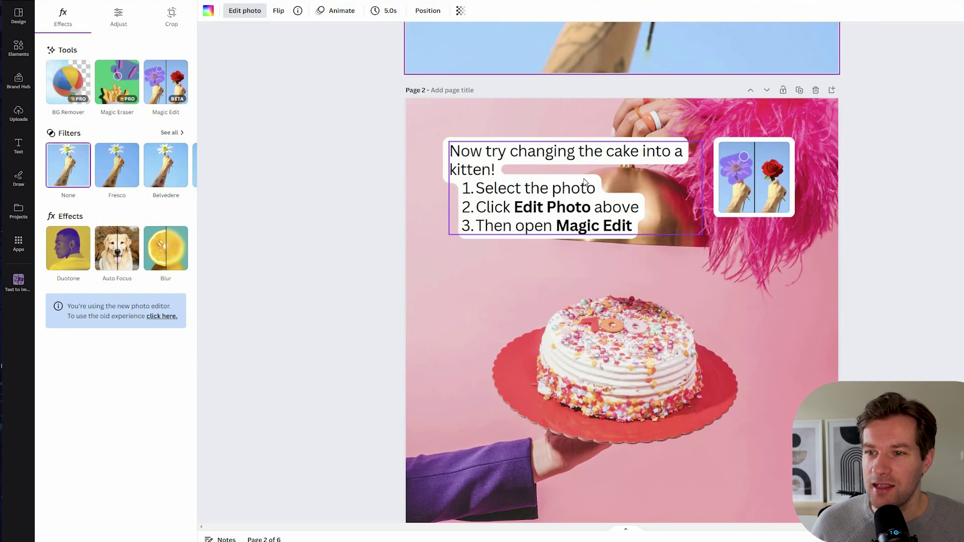
pyautogui.scroll(-1, 490, 112)
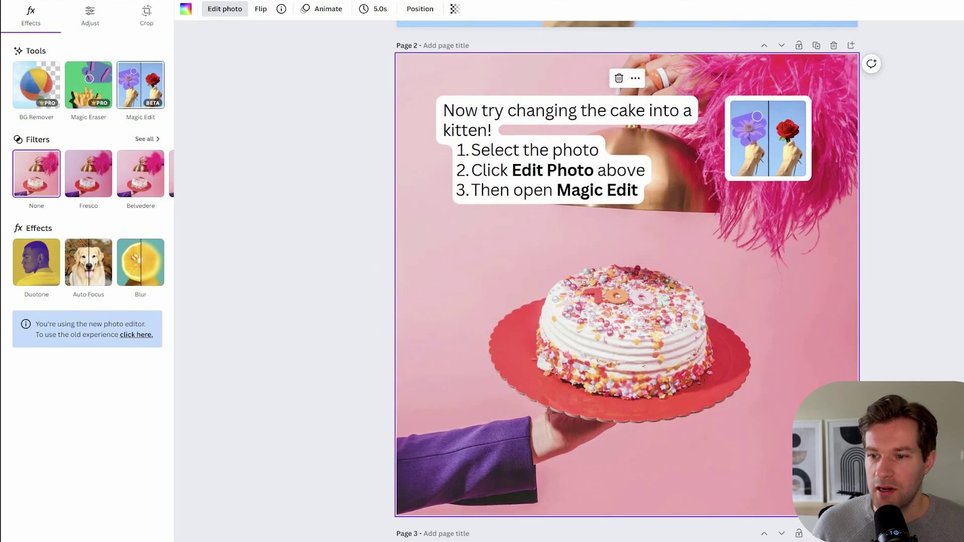
pyautogui.click(171, 82)
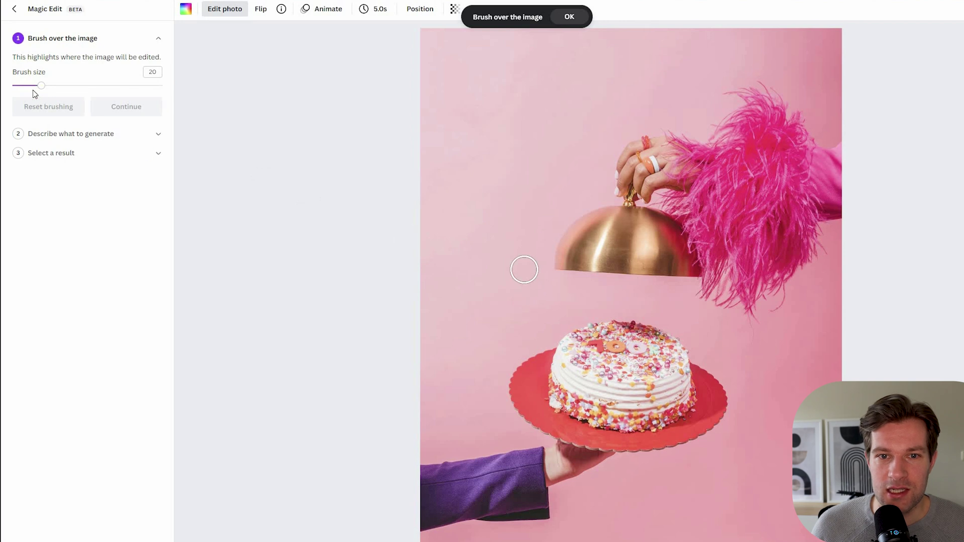
# Set the brush size to 29 and paint over the cake on the platter.
pyautogui.moveTo(37, 86); pyautogui.dragTo(55, 85)
pyautogui.moveTo(526, 390)
pyautogui.mouseDown()
pyautogui.moveTo(588, 344)
pyautogui.moveTo(647, 344)
pyautogui.moveTo(698, 380)
pyautogui.moveTo(707, 393)
pyautogui.moveTo(698, 415)
pyautogui.moveTo(654, 431)
pyautogui.moveTo(600, 434)
pyautogui.moveTo(532, 403)
pyautogui.moveTo(669, 401)
pyautogui.moveTo(593, 395)
pyautogui.moveTo(649, 373)
pyautogui.moveTo(613, 362)
pyautogui.mouseUp()
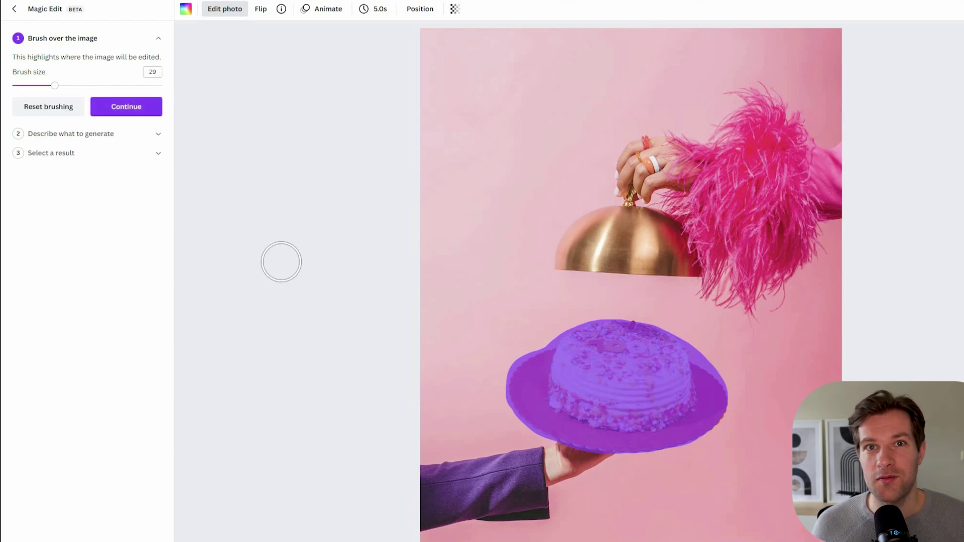
pyautogui.click(116, 112)
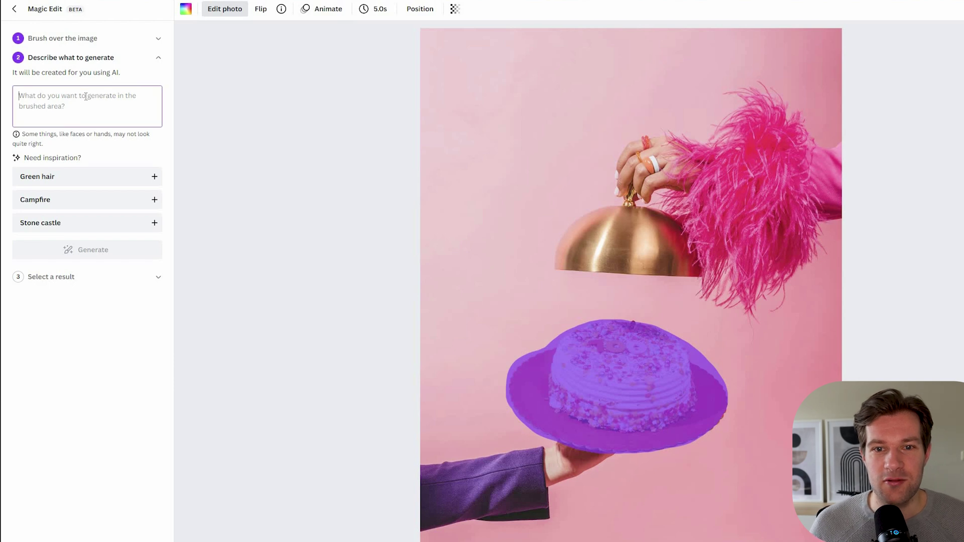
# Generate 'straw' replacements and keep the pastel iridescent straw hat result.
pyautogui.write('straw hat')
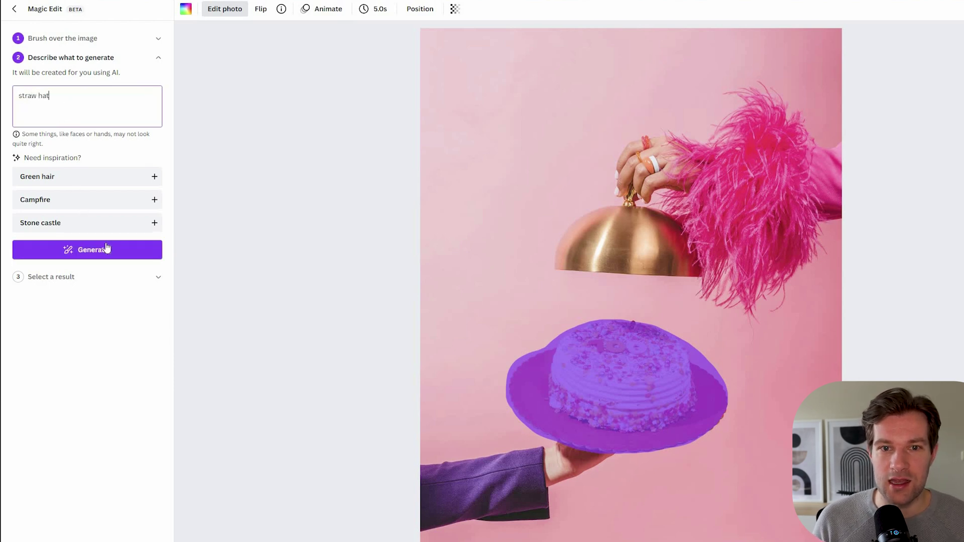
pyautogui.click(106, 248)
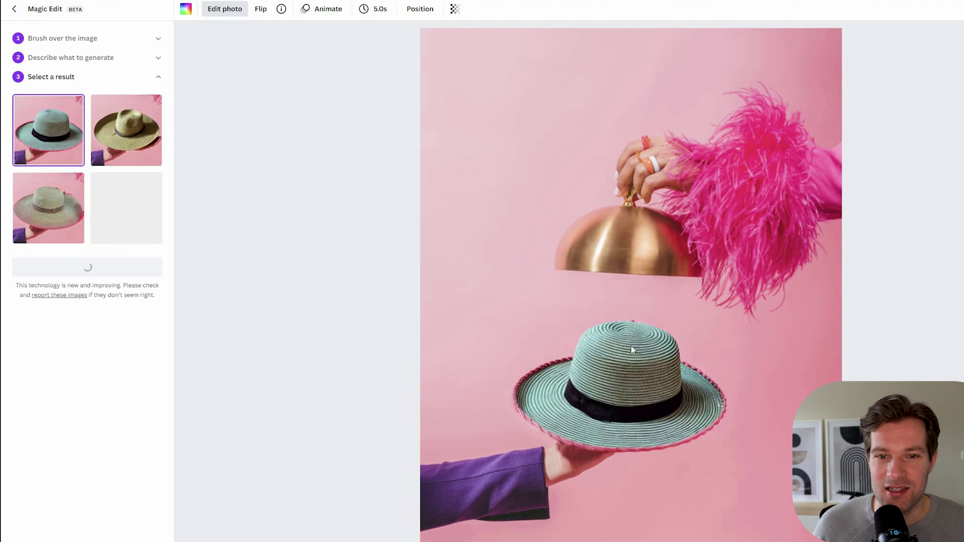
pyautogui.click(131, 151)
pyautogui.click(144, 236)
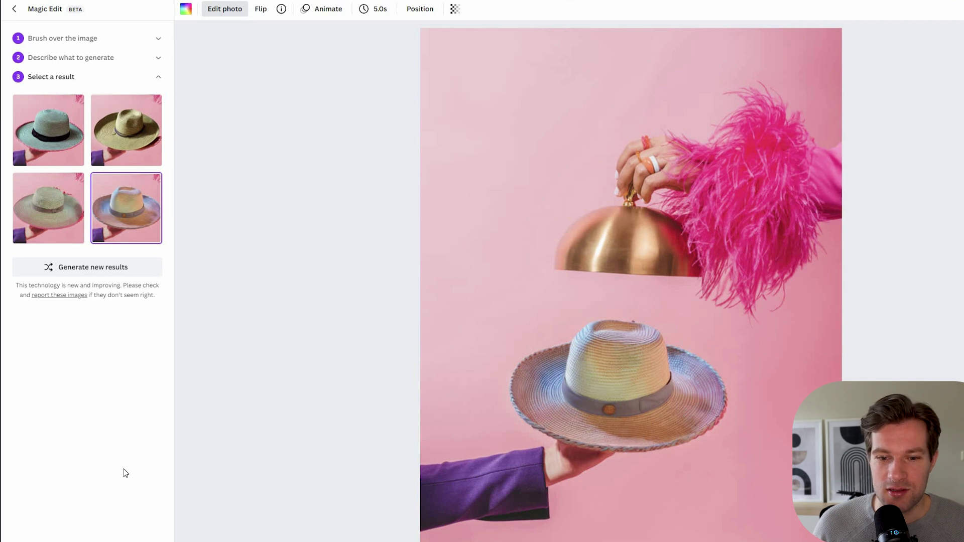
pyautogui.click(226, 482)
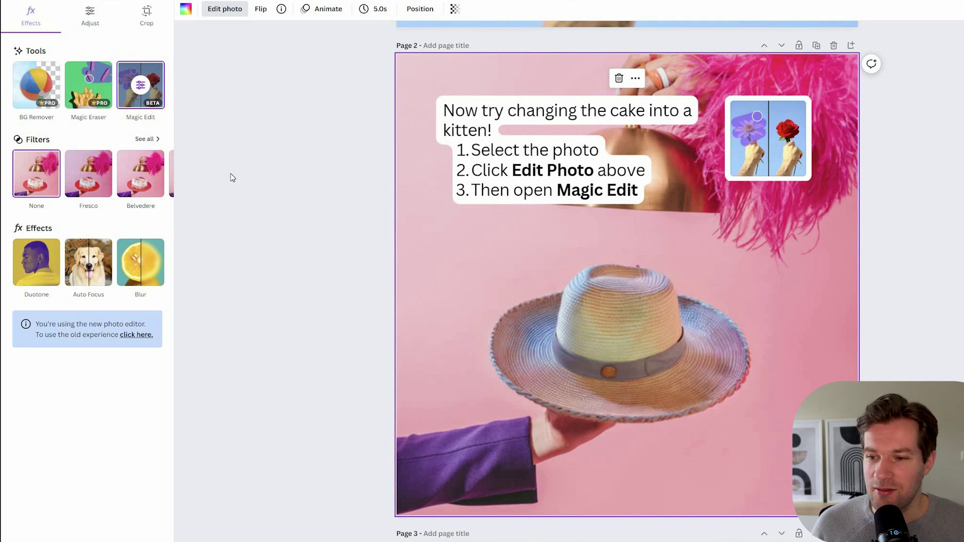
# Brush over the orange sandal on page 4 to mark it for replacement.
pyautogui.scroll(-5, 532, 337)
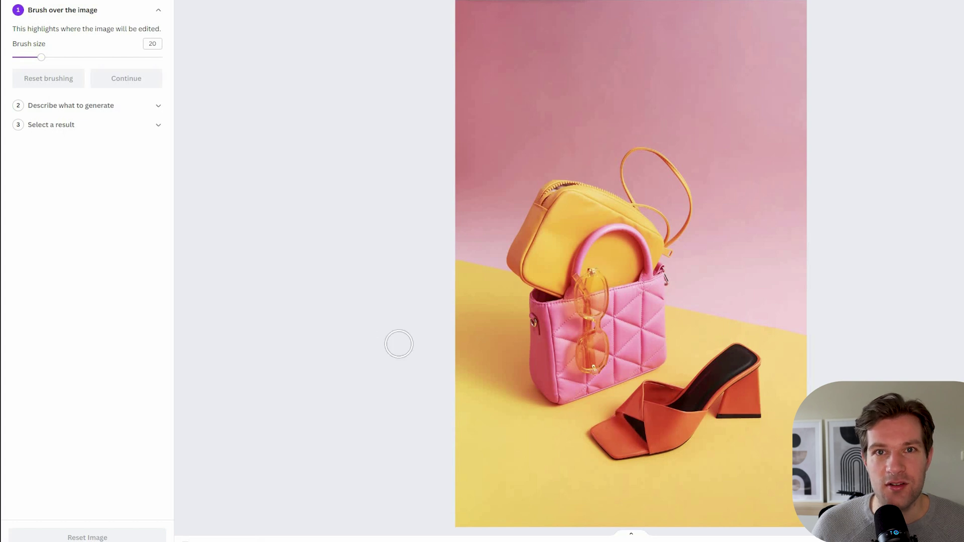
pyautogui.moveTo(606, 449)
pyautogui.mouseDown()
pyautogui.moveTo(661, 446)
pyautogui.moveTo(691, 430)
pyautogui.moveTo(746, 369)
pyautogui.moveTo(753, 398)
pyautogui.moveTo(744, 412)
pyautogui.moveTo(728, 404)
pyautogui.moveTo(753, 363)
pyautogui.moveTo(728, 355)
pyautogui.moveTo(644, 426)
pyautogui.moveTo(601, 424)
pyautogui.moveTo(667, 394)
pyautogui.mouseUp()
pyautogui.click(77, 72)
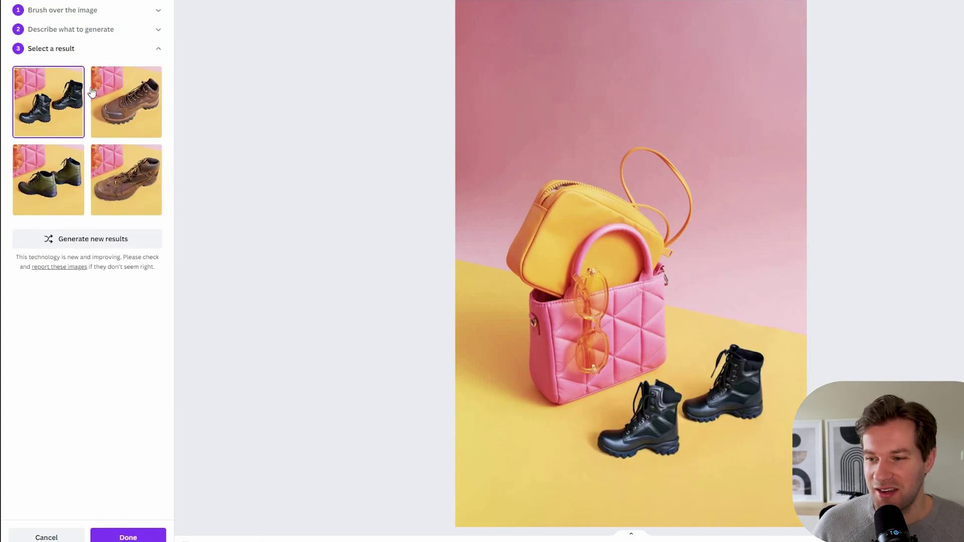
# Compare the generated boot results and keep the brown hiking boot.
pyautogui.click(145, 136)
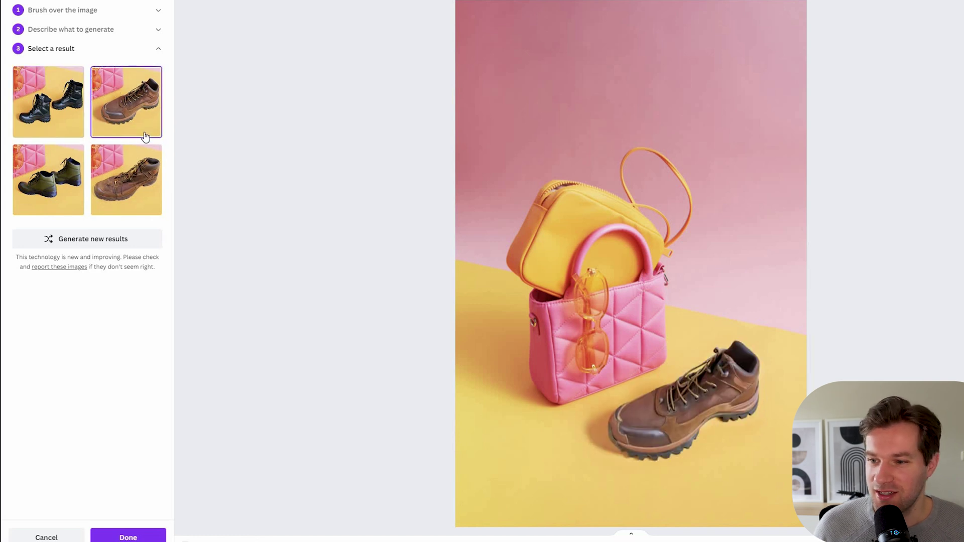
pyautogui.click(134, 195)
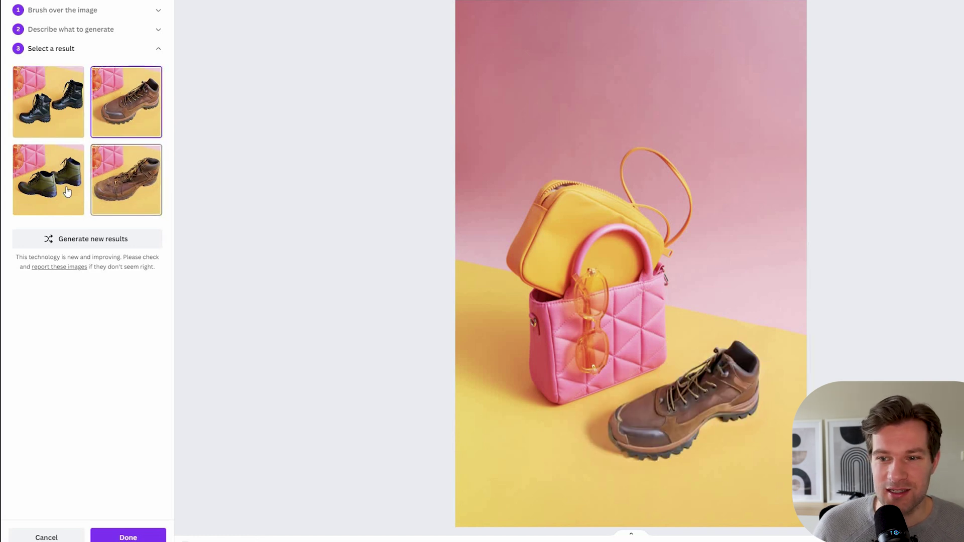
pyautogui.click(64, 186)
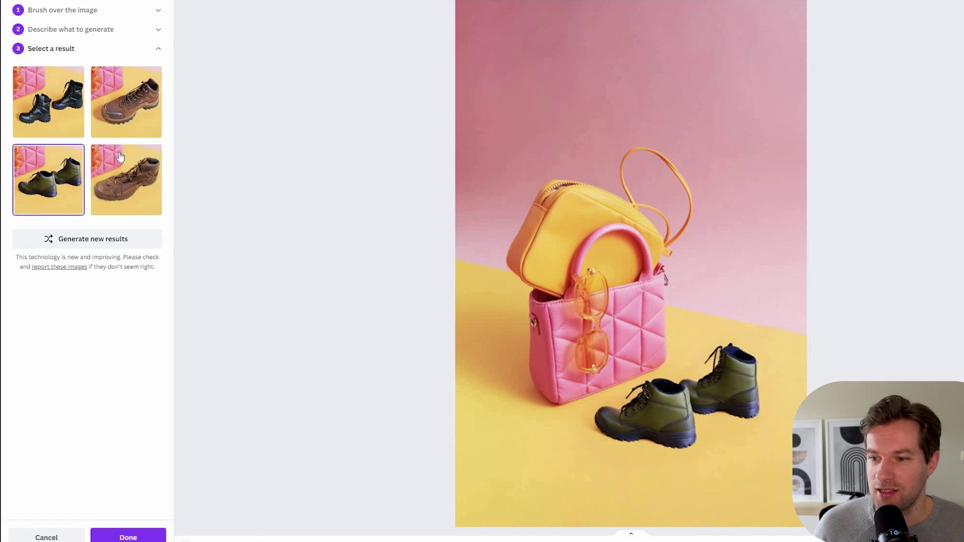
pyautogui.click(134, 106)
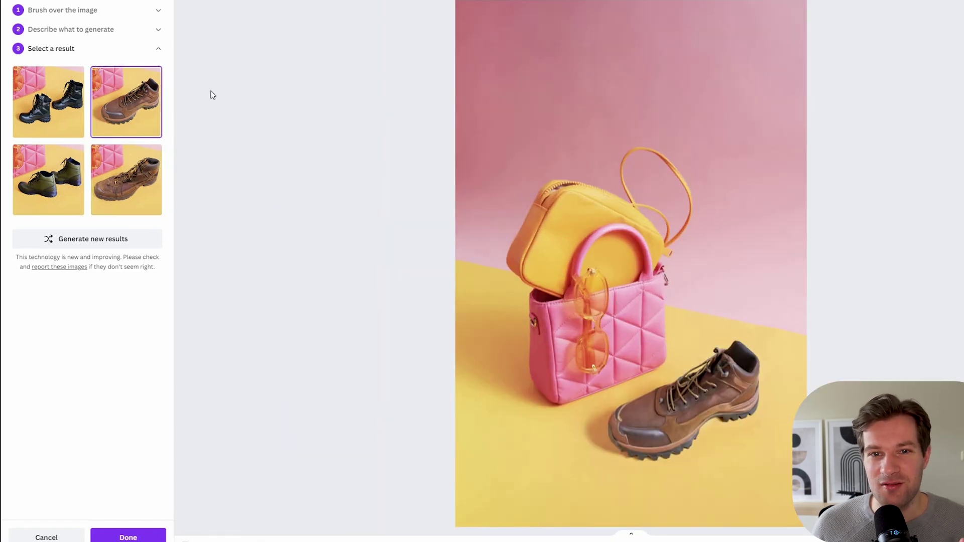
pyautogui.click(128, 537)
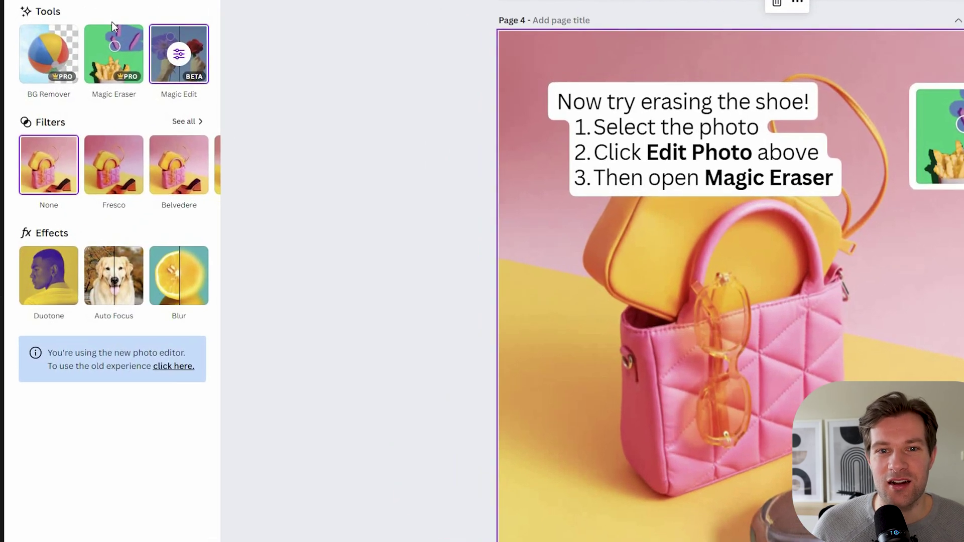
# Try Magic Eraser from the photo editor's Tools, which turns out to be Pro-only.
pyautogui.click(118, 54)
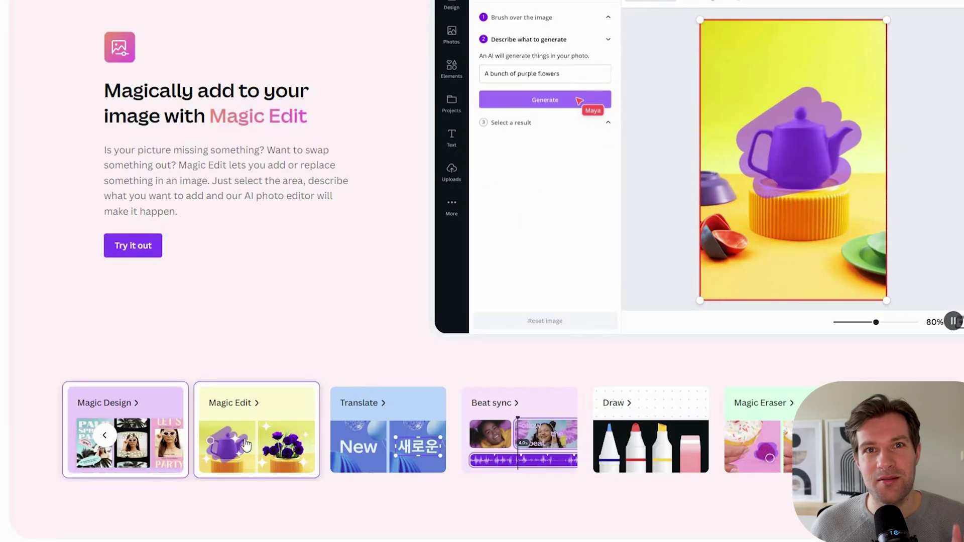
# Show the Magic Design feature description on the AI features page.
pyautogui.click(167, 439)
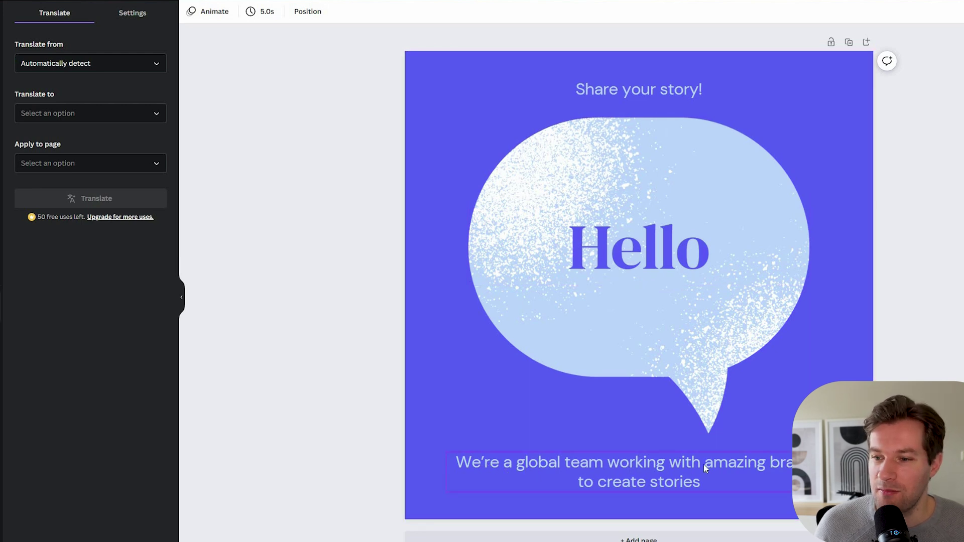
# Select the bottom paragraph and set Translate to auto-detect the source and target Dutch.
pyautogui.click(636, 463)
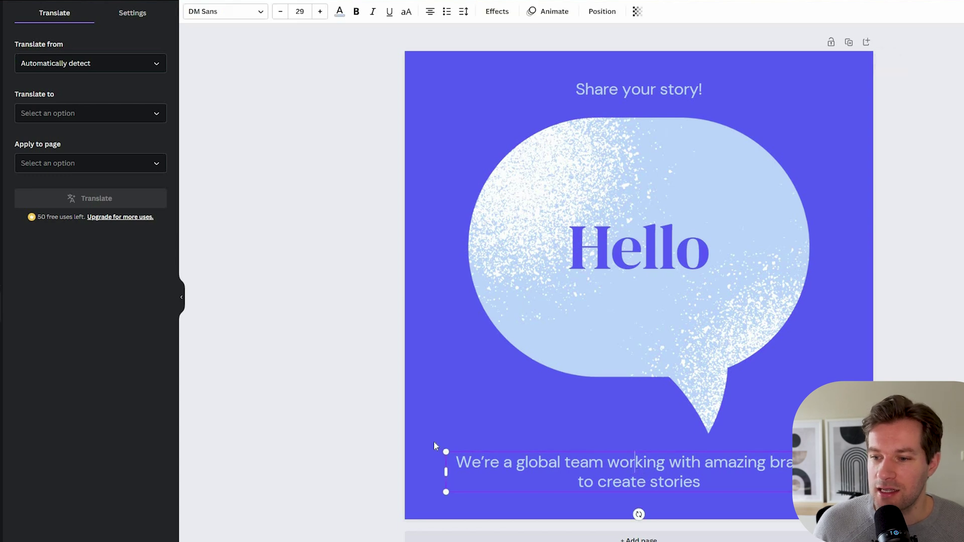
pyautogui.moveTo(577, 482); pyautogui.dragTo(734, 492)
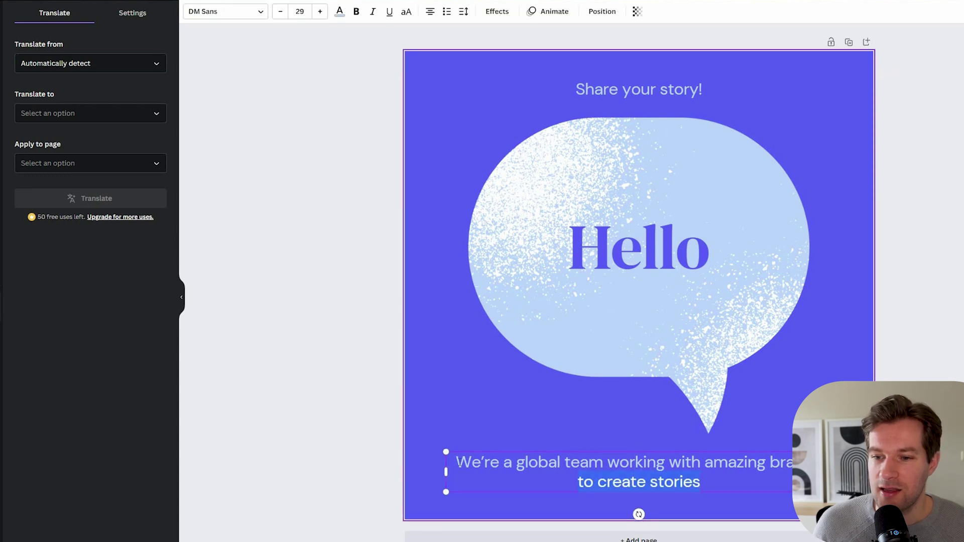
pyautogui.click(70, 65)
pyautogui.click(70, 116)
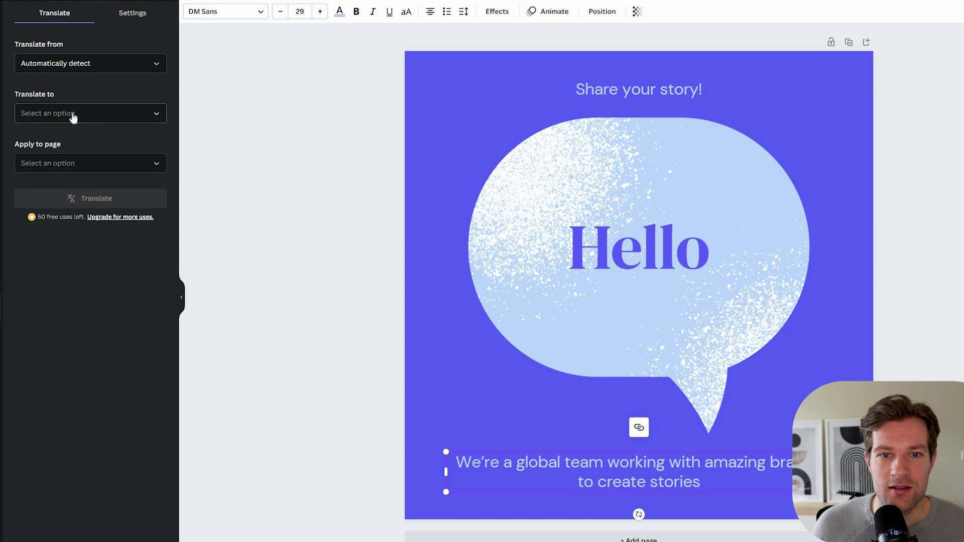
pyautogui.click(73, 114)
pyautogui.write('dutch')
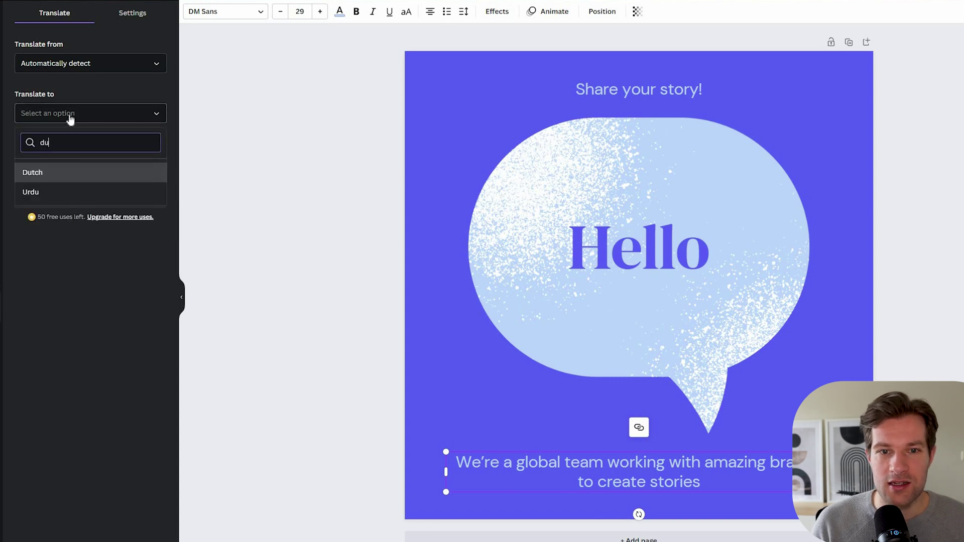
pyautogui.click(75, 171)
# Translate Page 1 into Dutch and compare the English and Dutch pages.
pyautogui.click(59, 163)
pyautogui.click(94, 193)
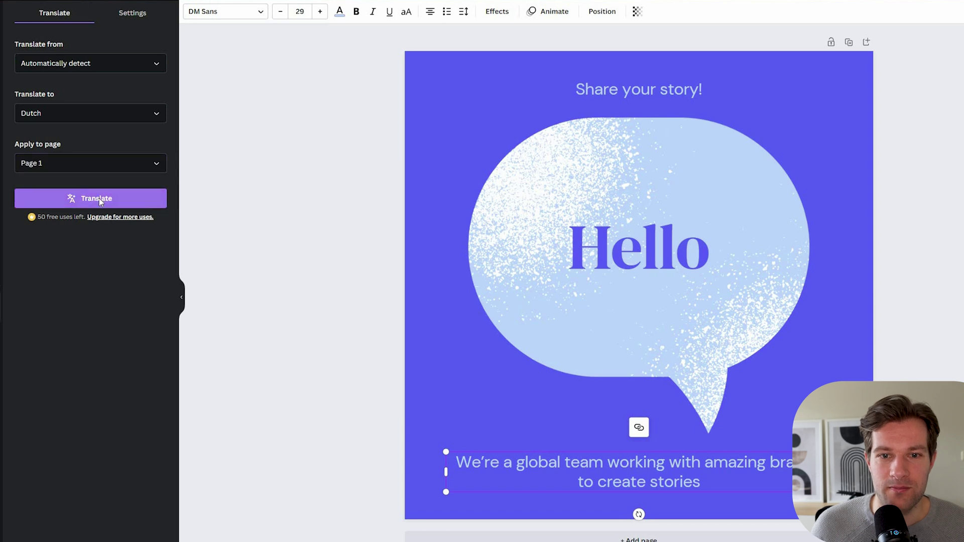
pyautogui.click(100, 199)
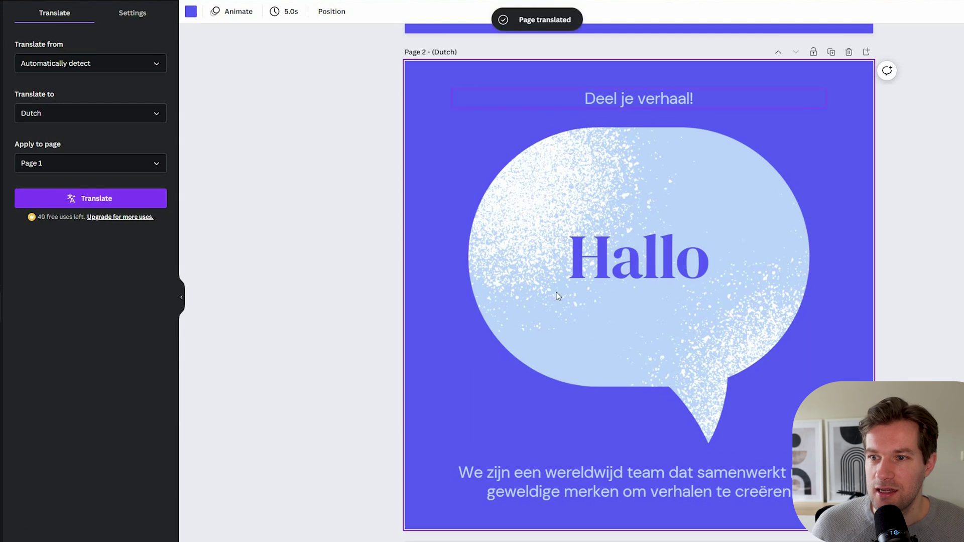
pyautogui.scroll(10, 720, 305)
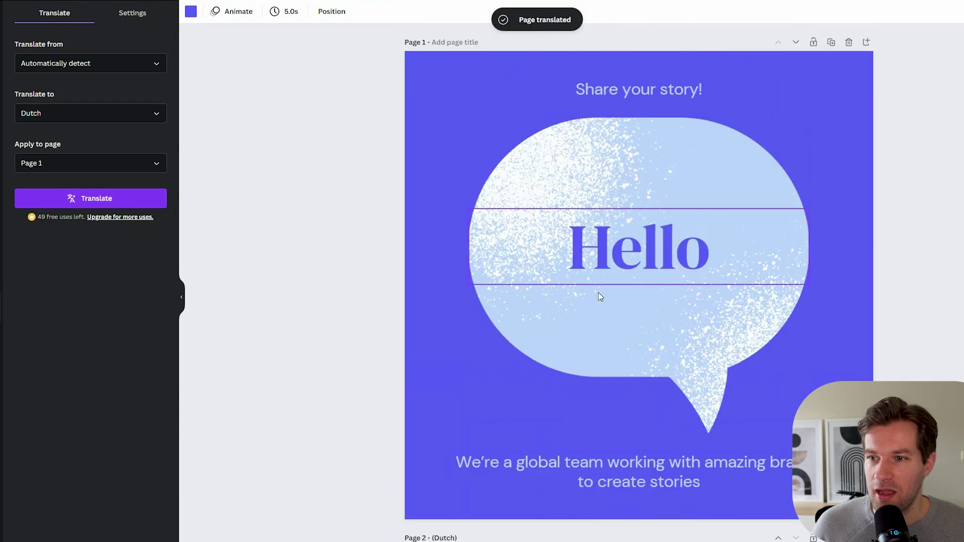
pyautogui.scroll(-10, 612, 300)
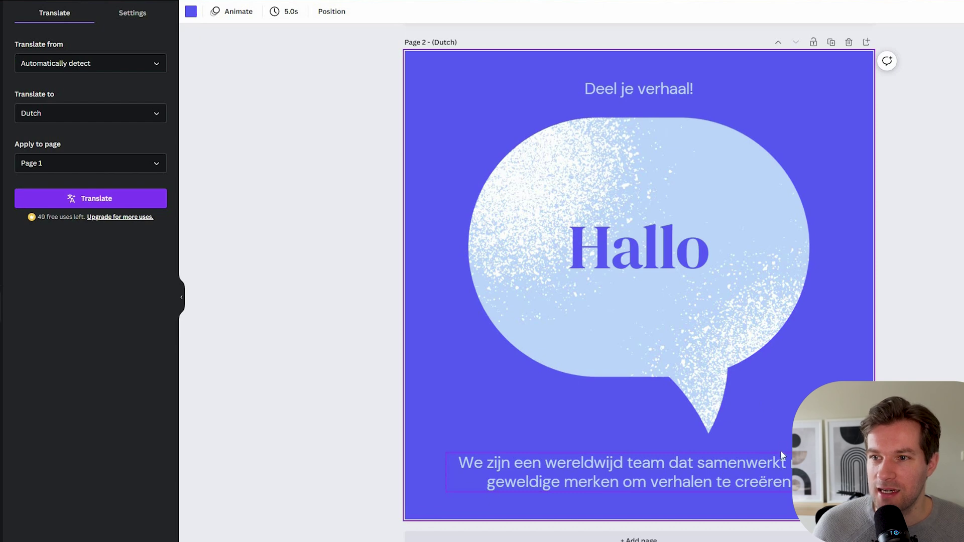
pyautogui.scroll(5, 542, 386)
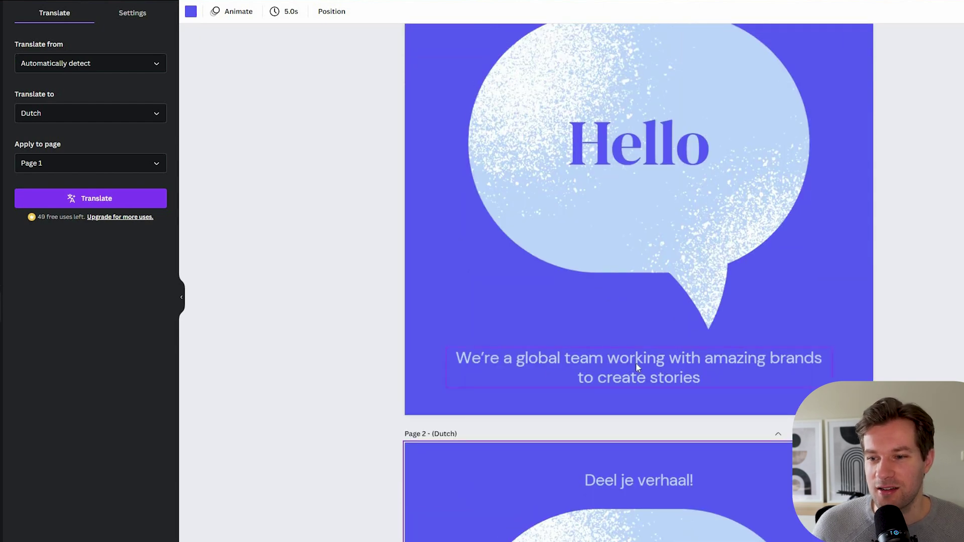
pyautogui.scroll(-5, 815, 363)
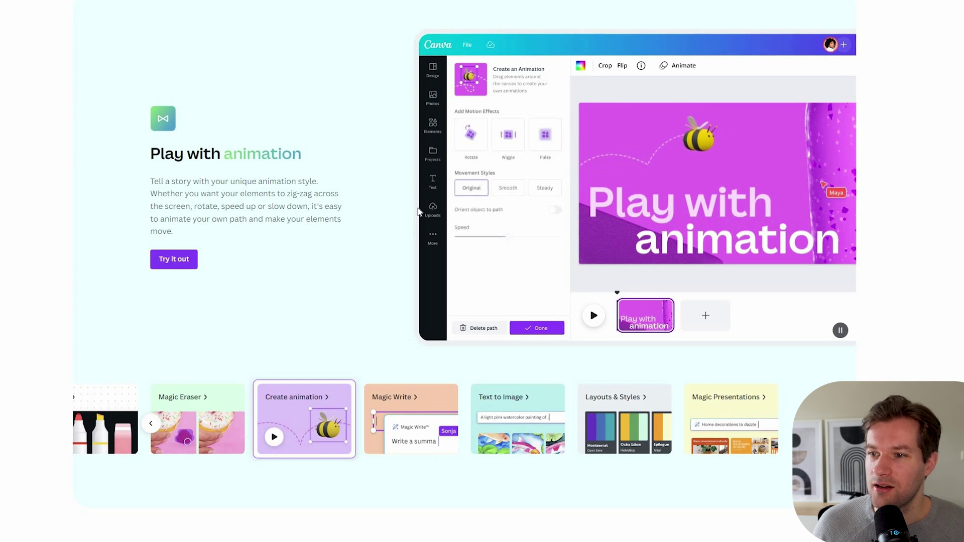
# Go to the Canva home page and open the bee 'Create an Animation' video template.
pyautogui.click(184, 261)
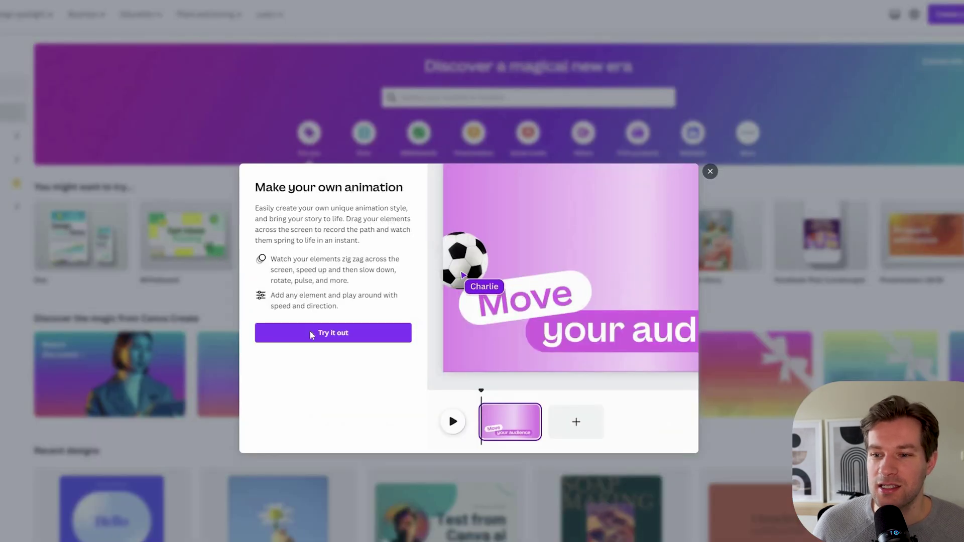
pyautogui.click(311, 334)
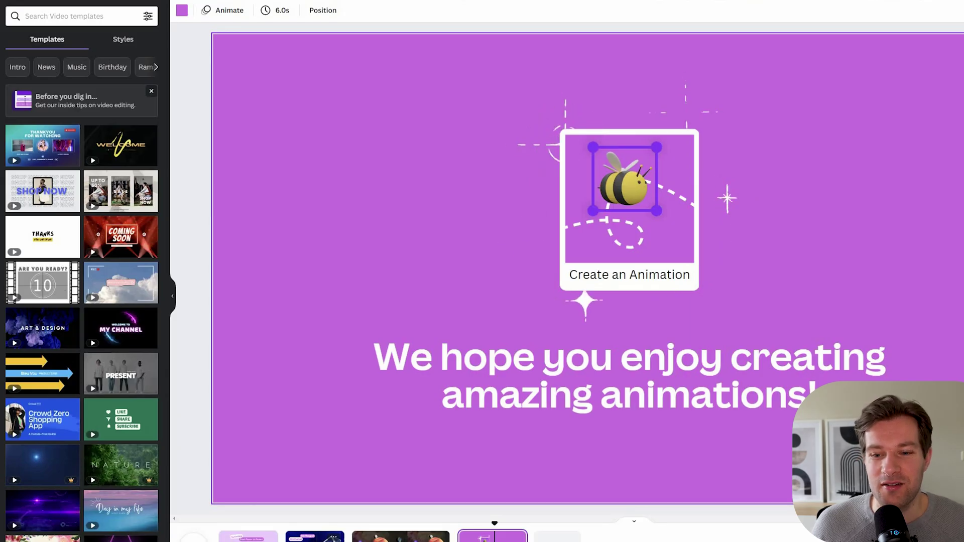
# On the soccer-goal page, record the ball flying toward the goal, then rewind the animation.
pyautogui.click(314, 536)
pyautogui.click(303, 416)
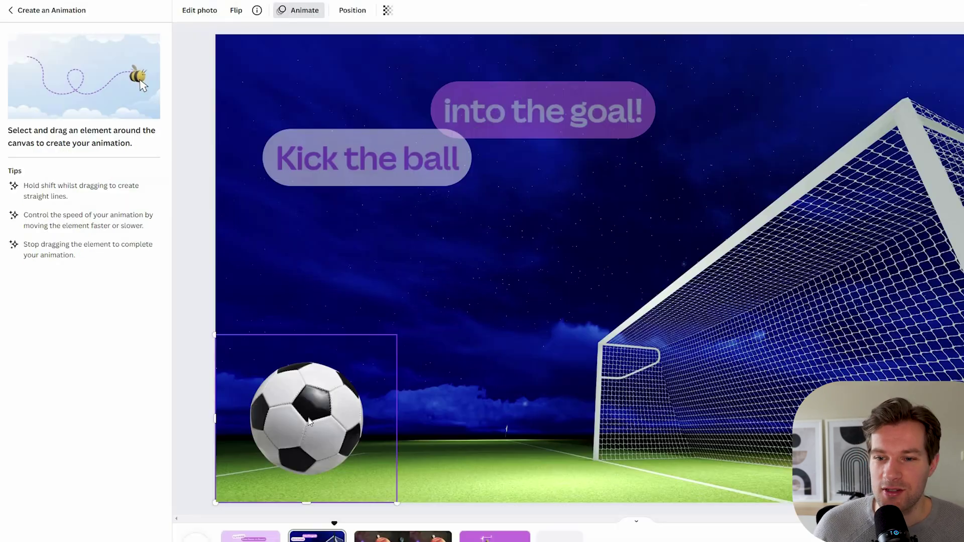
pyautogui.moveTo(310, 418)
pyautogui.mouseDown()
pyautogui.moveTo(384, 281)
pyautogui.moveTo(421, 283)
pyautogui.moveTo(401, 348)
pyautogui.moveTo(431, 369)
pyautogui.moveTo(470, 352)
pyautogui.moveTo(535, 294)
pyautogui.moveTo(532, 253)
pyautogui.moveTo(456, 284)
pyautogui.moveTo(468, 347)
pyautogui.moveTo(602, 351)
pyautogui.moveTo(893, 231)
pyautogui.mouseUp()
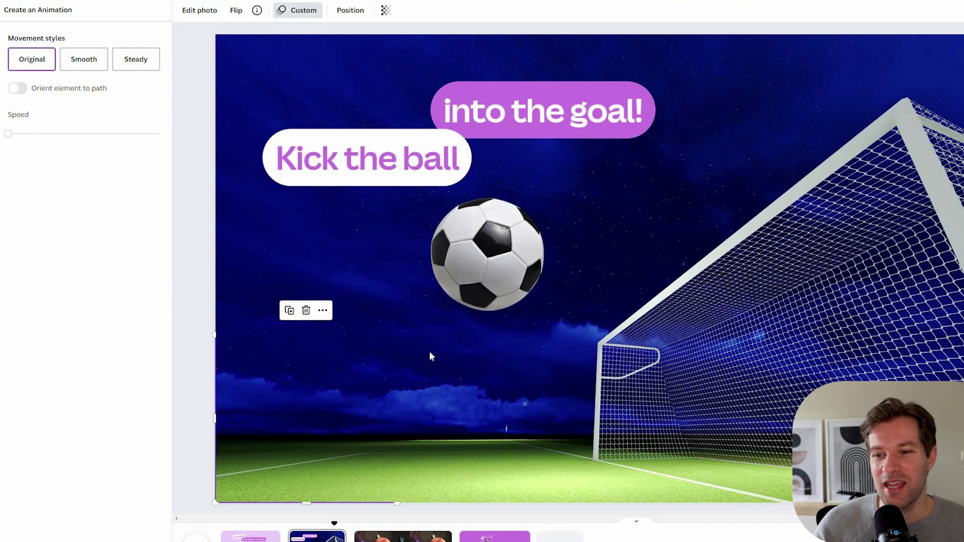
pyautogui.moveTo(334, 523); pyautogui.dragTo(300, 523)
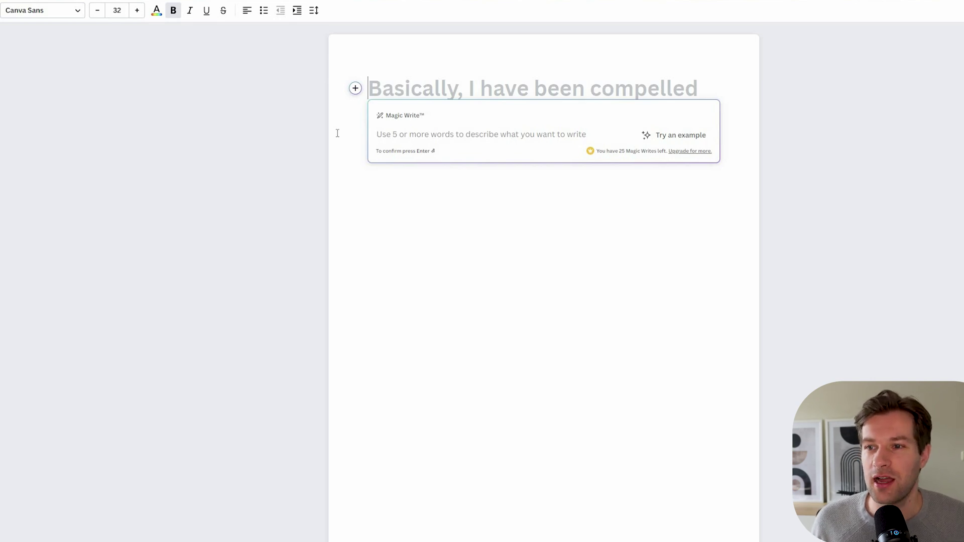
# Generate and accept a Magic Write intro for a YouTube video about cool AI tools.
pyautogui.write('W')
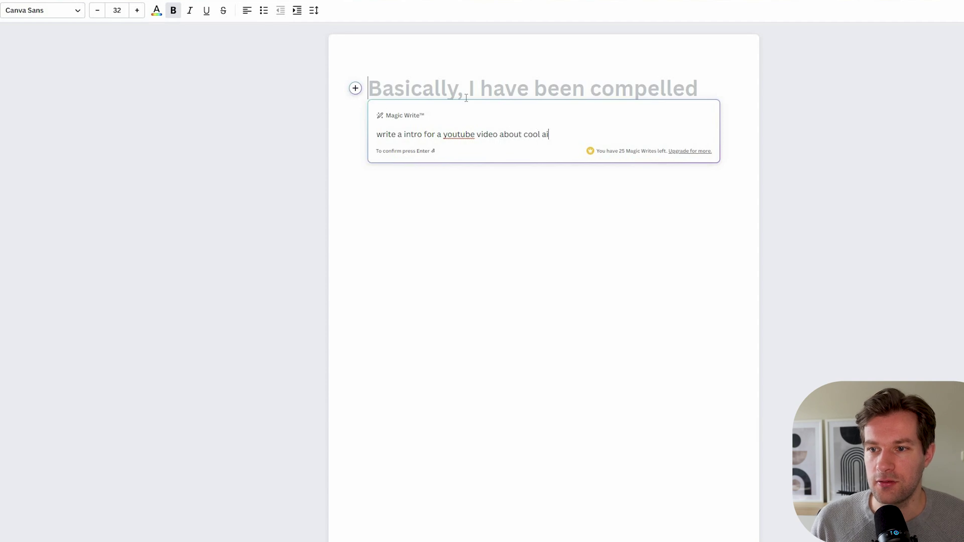
pyautogui.write('ls')
pyautogui.press('Return')
pyautogui.click(379, 143)
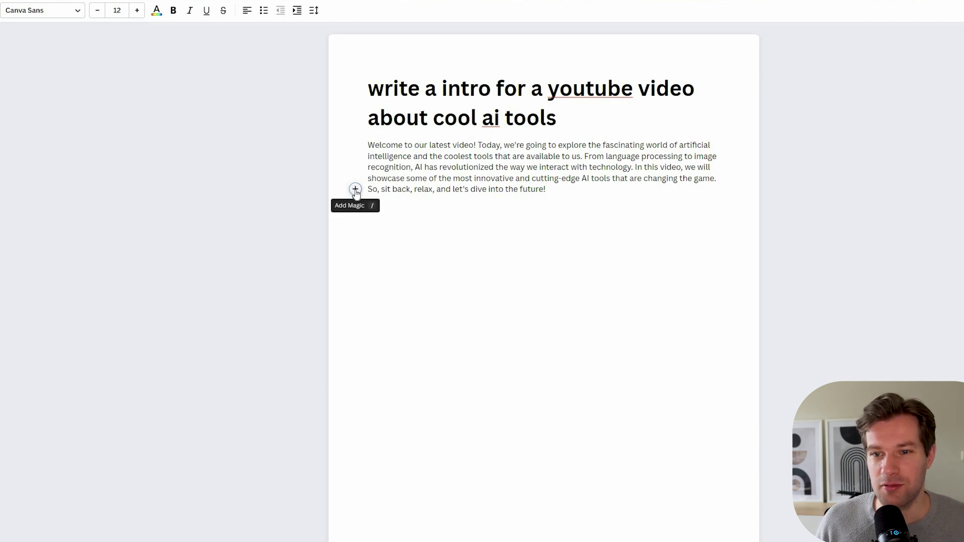
# Add another Magic Write sentence below the intro paragraph.
pyautogui.press('/')
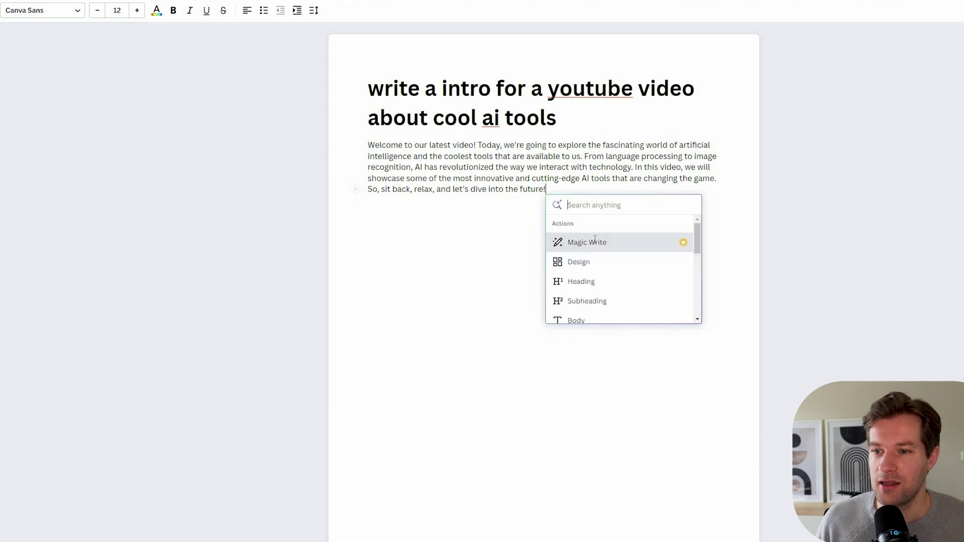
pyautogui.press('Return')
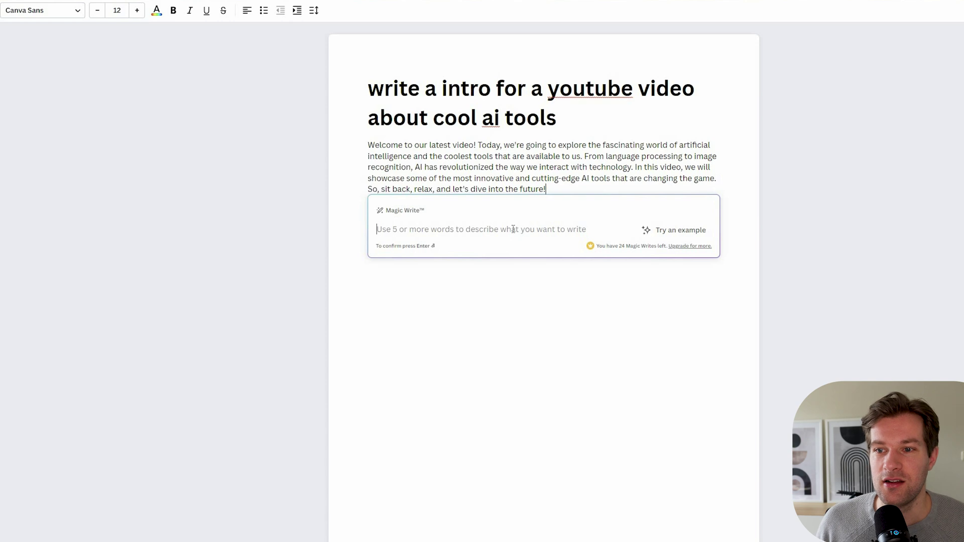
pyautogui.press('Return')
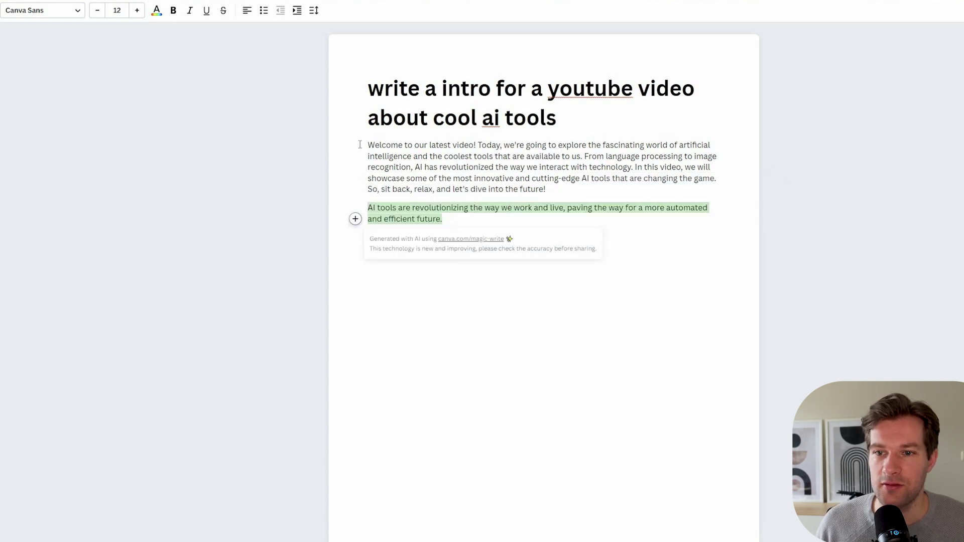
# Select the intro paragraph, look through its Magic Write options, then close them.
pyautogui.click(356, 145)
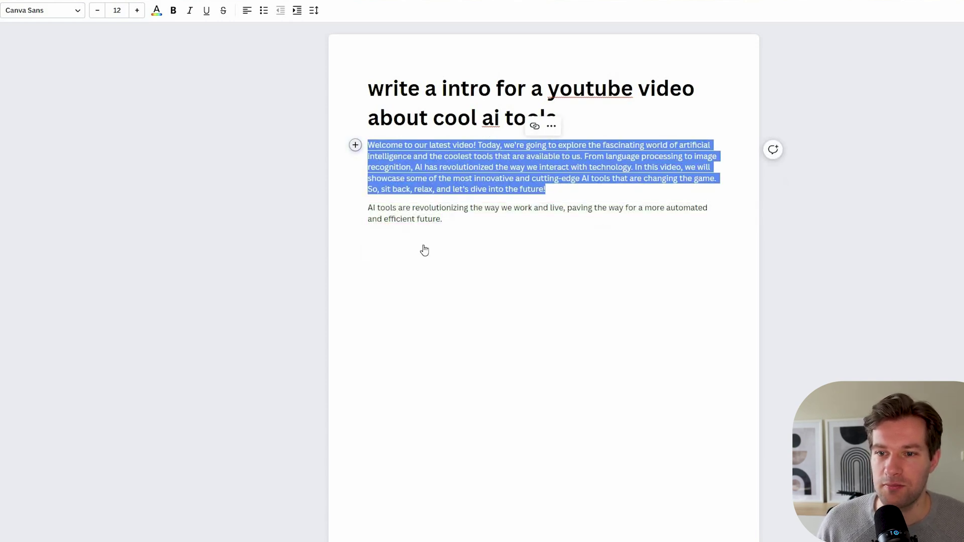
pyautogui.press('/')
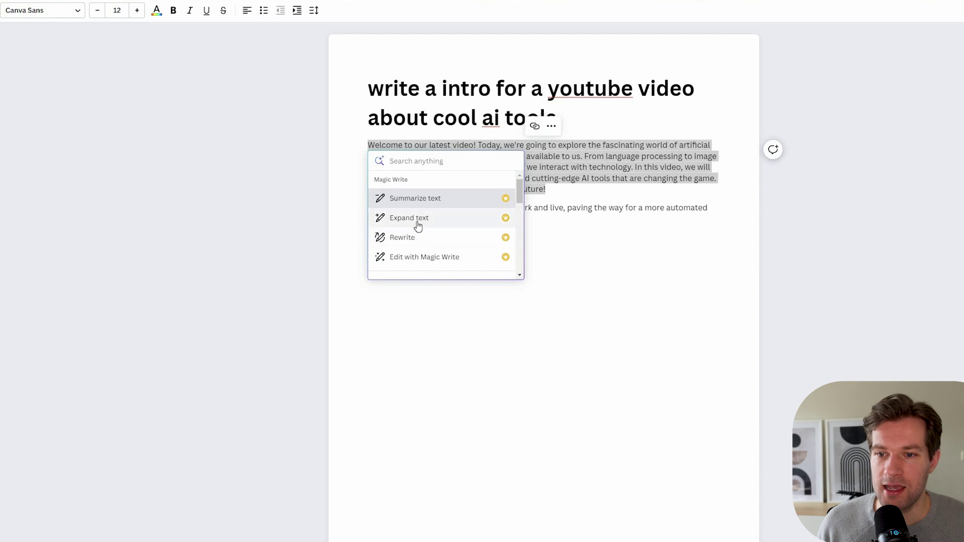
pyautogui.scroll(-4, 418, 226)
pyautogui.scroll(4, 413, 256)
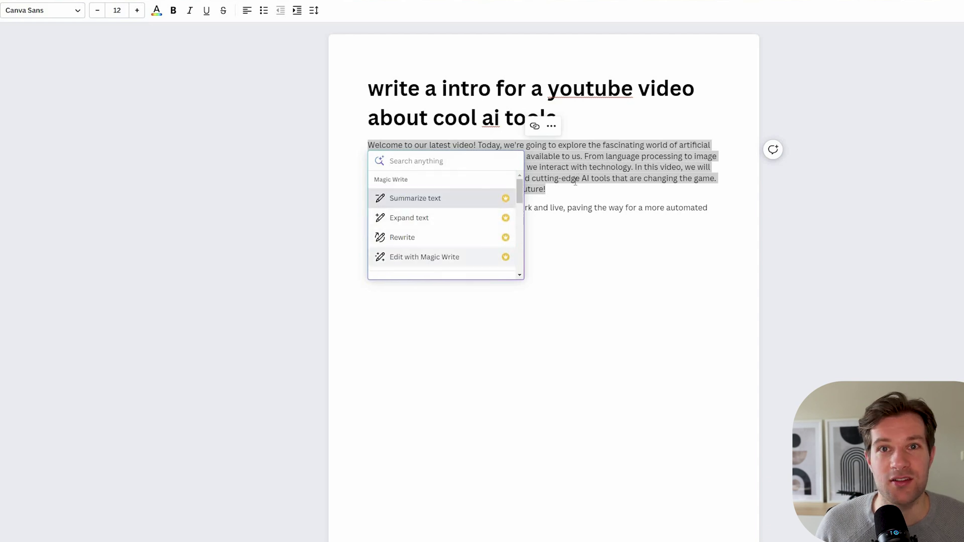
pyautogui.press('Escape')
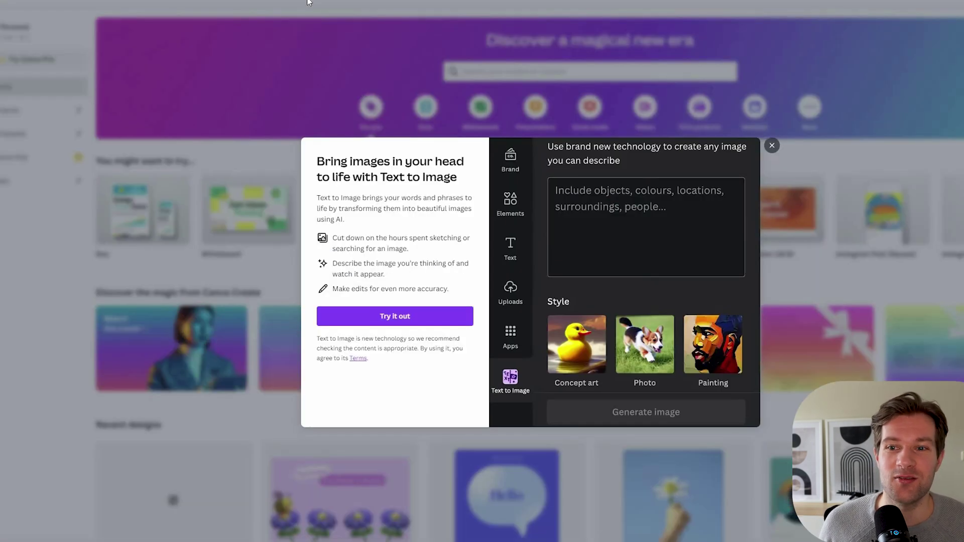
# Enter 'Candy colored sky on a mirrored surface, abstract' for Text to Image and start a new design.
pyautogui.click(642, 225)
pyautogui.write('Candy colored sky on a mirrored surface, abstract')
pyautogui.click(648, 341)
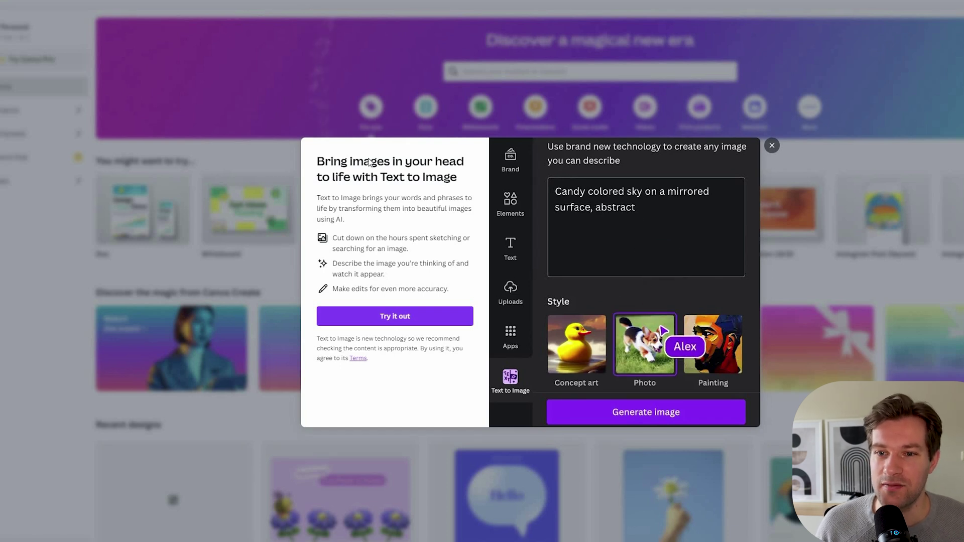
pyautogui.click(687, 404)
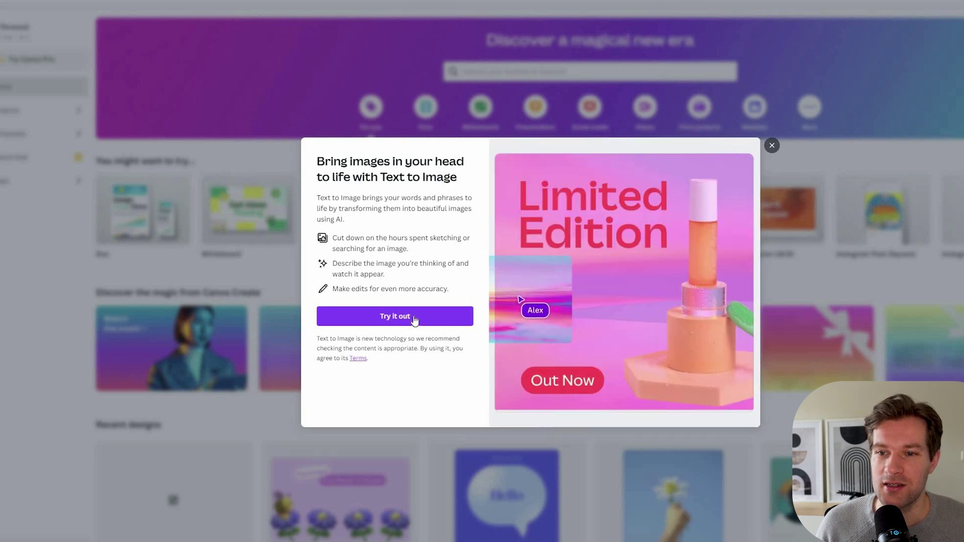
pyautogui.click(519, 299)
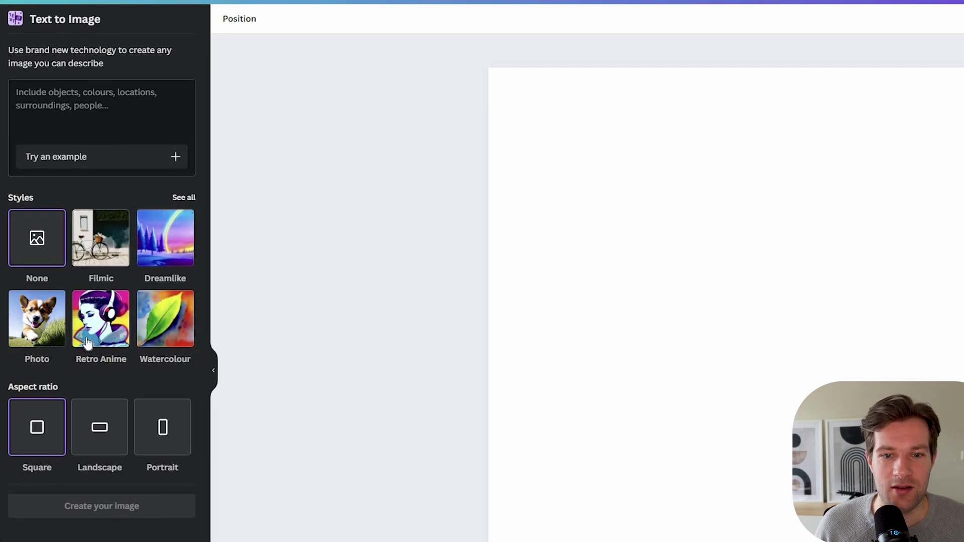
# Generate Portrait, Dreamlike images from the pasted 'snowy desert, with colorful birds' prompt.
pyautogui.click(169, 438)
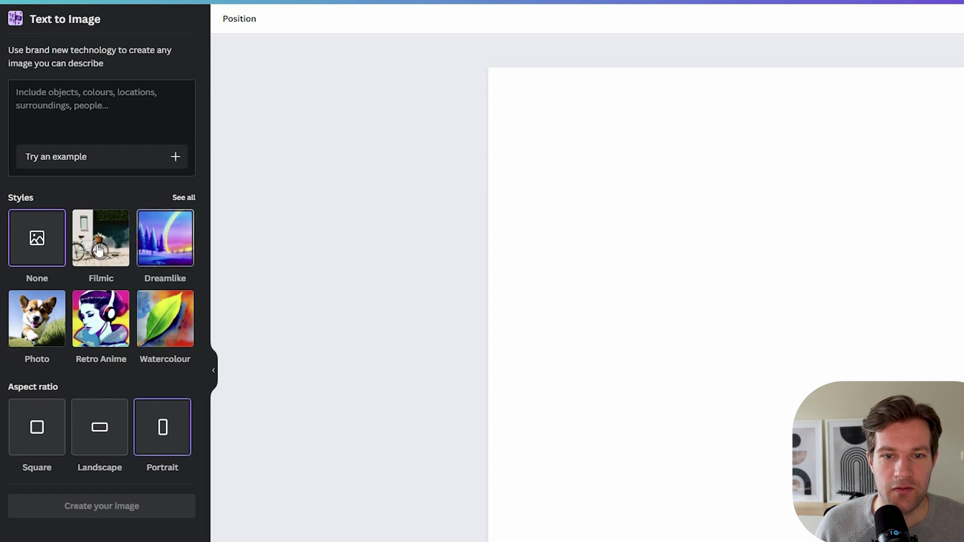
pyautogui.click(175, 245)
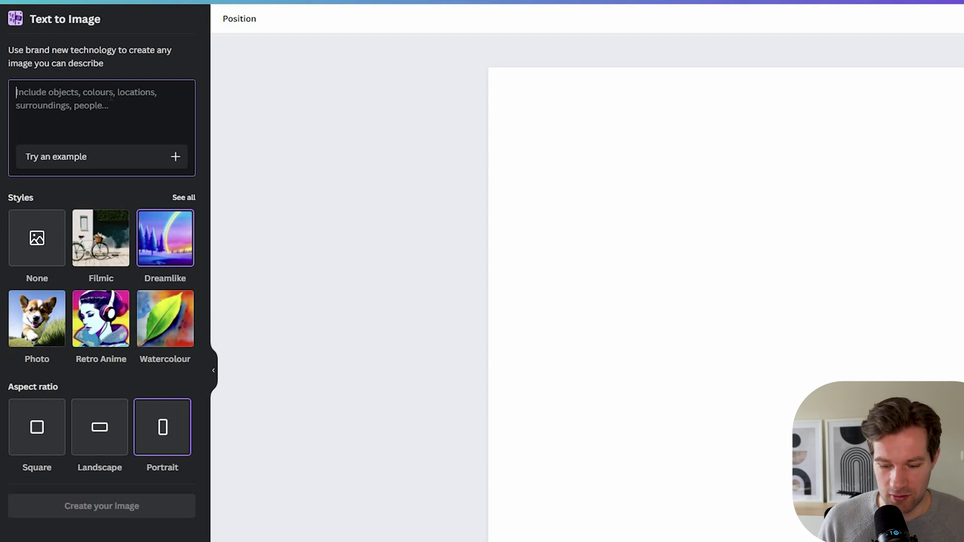
pyautogui.write('snowy desert, with colorful birds')
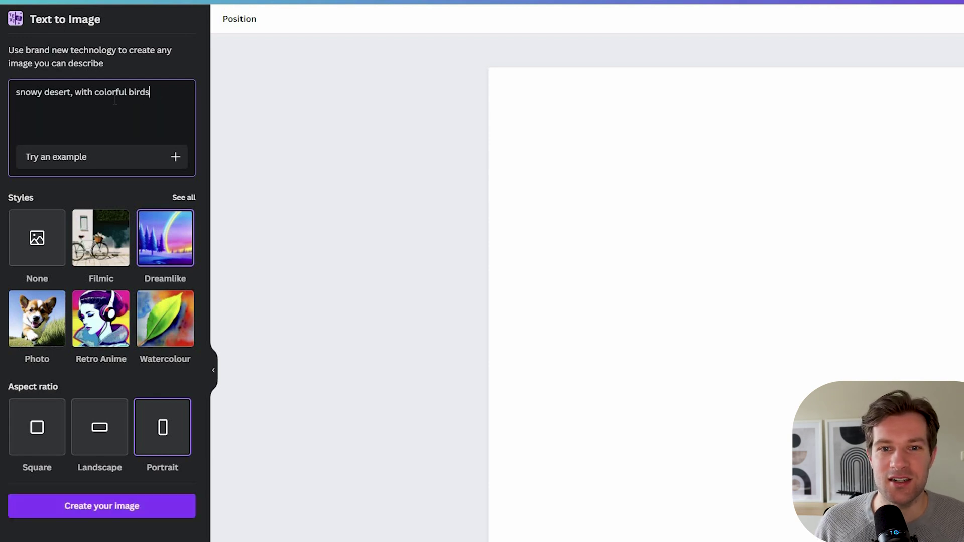
pyautogui.click(141, 502)
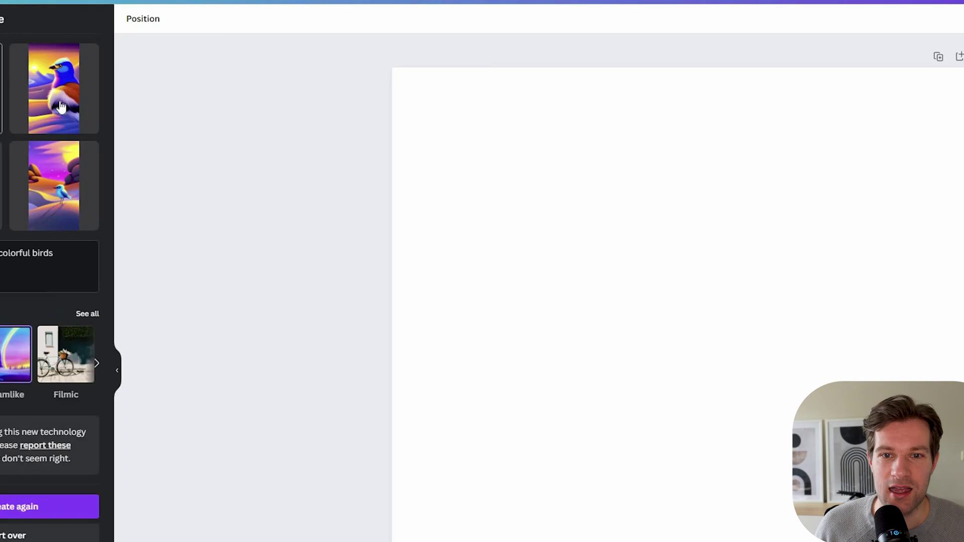
# Place a bird image on the page, enlarge it and move it lower.
pyautogui.moveTo(61, 107); pyautogui.dragTo(577, 299)
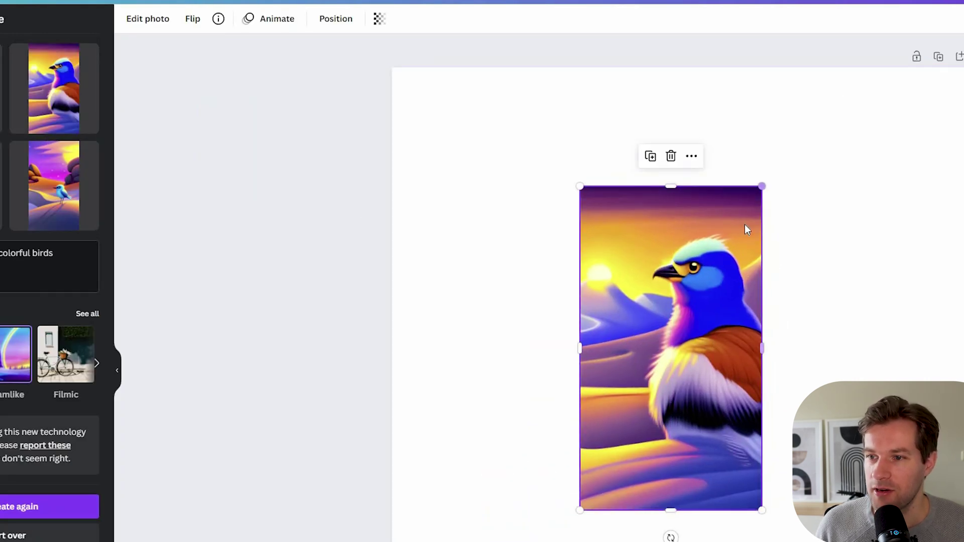
pyautogui.moveTo(761, 186); pyautogui.dragTo(815, 91)
pyautogui.moveTo(733, 239); pyautogui.dragTo(722, 287)
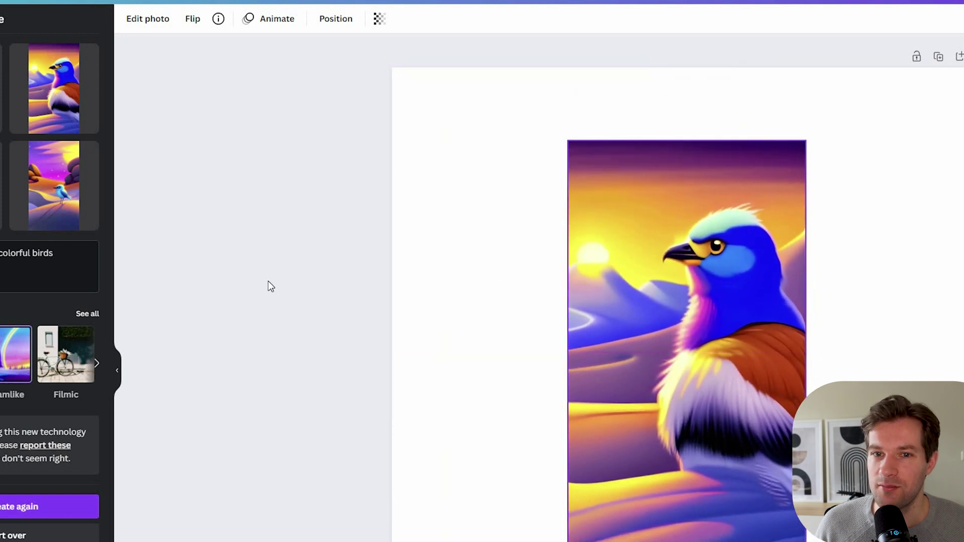
pyautogui.click(266, 278)
pyautogui.click(695, 332)
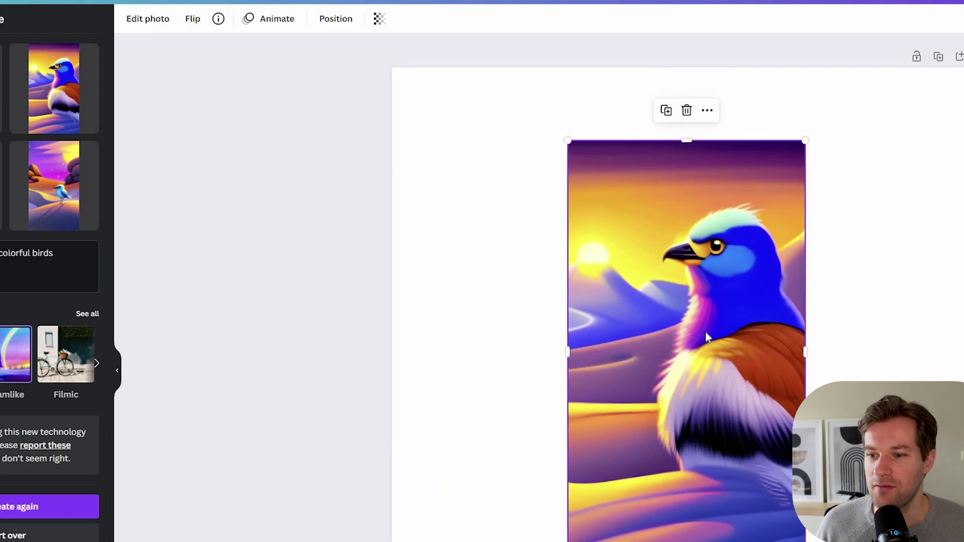
pyautogui.rightClick(695, 332)
pyautogui.click(641, 230)
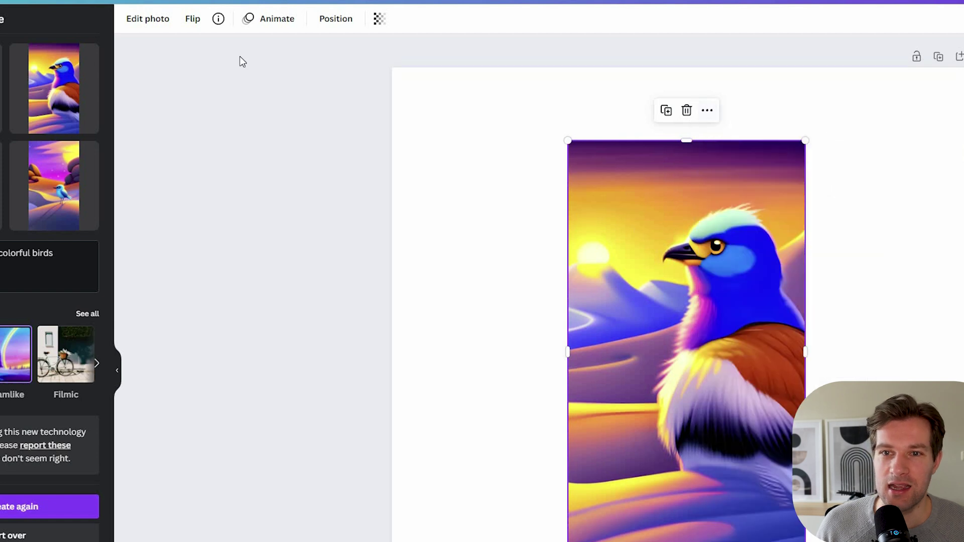
# Use Magic Edit on the bird photo to mark its eye for replacement.
pyautogui.click(160, 21)
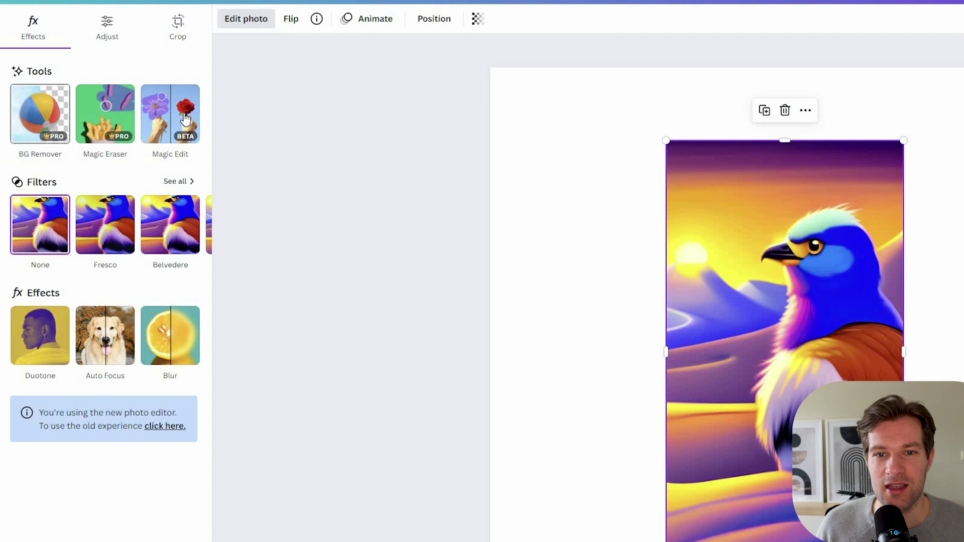
pyautogui.click(178, 114)
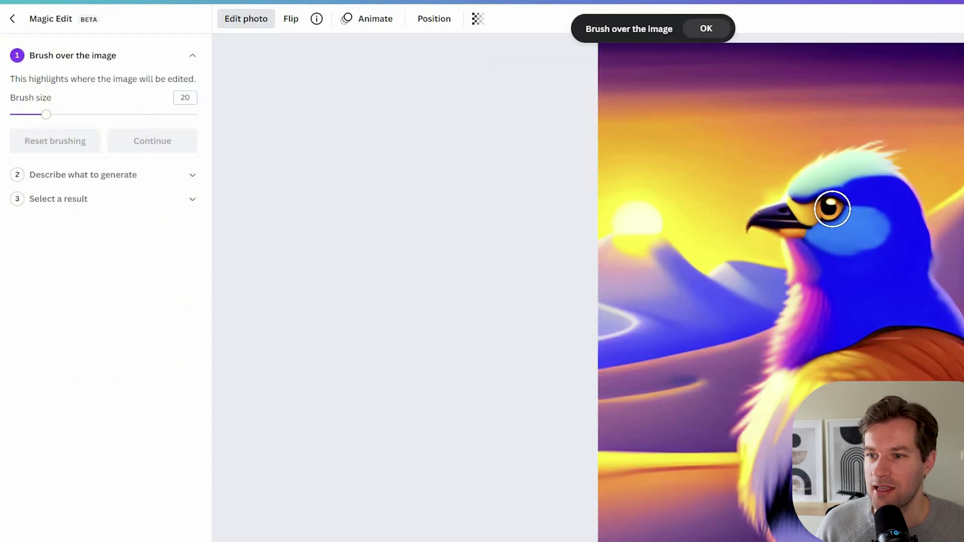
pyautogui.moveTo(831, 209); pyautogui.dragTo(832, 209)
pyautogui.click(158, 152)
# Generate blue-eye replacements from a typed prompt and apply the third result.
pyautogui.click(97, 139)
pyautogui.write('blue eye')
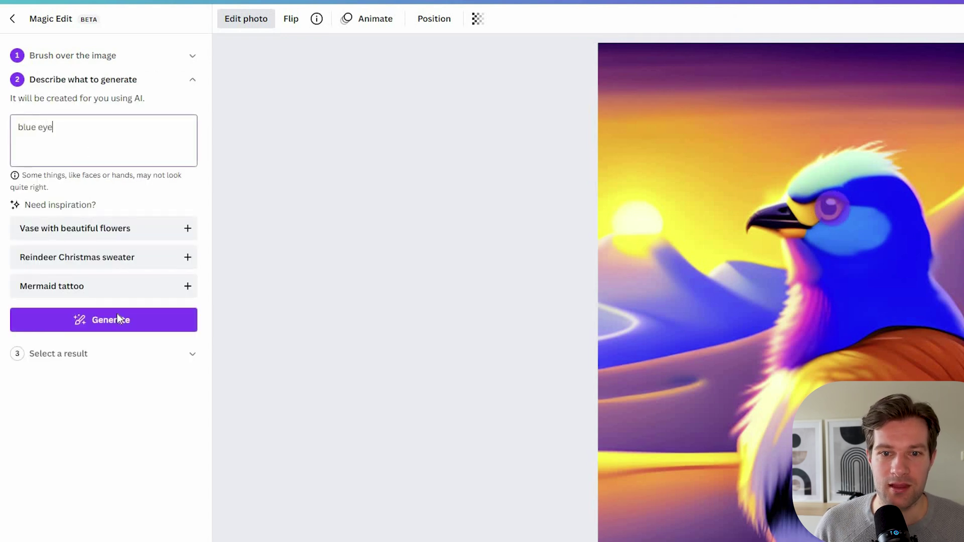
pyautogui.click(117, 319)
pyautogui.click(53, 263)
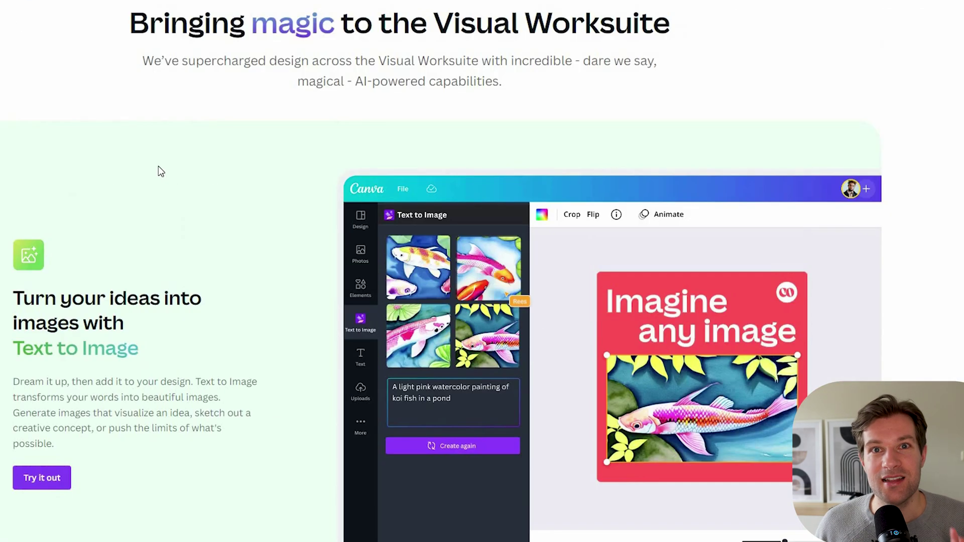
pyautogui.scroll(-3, 157, 171)
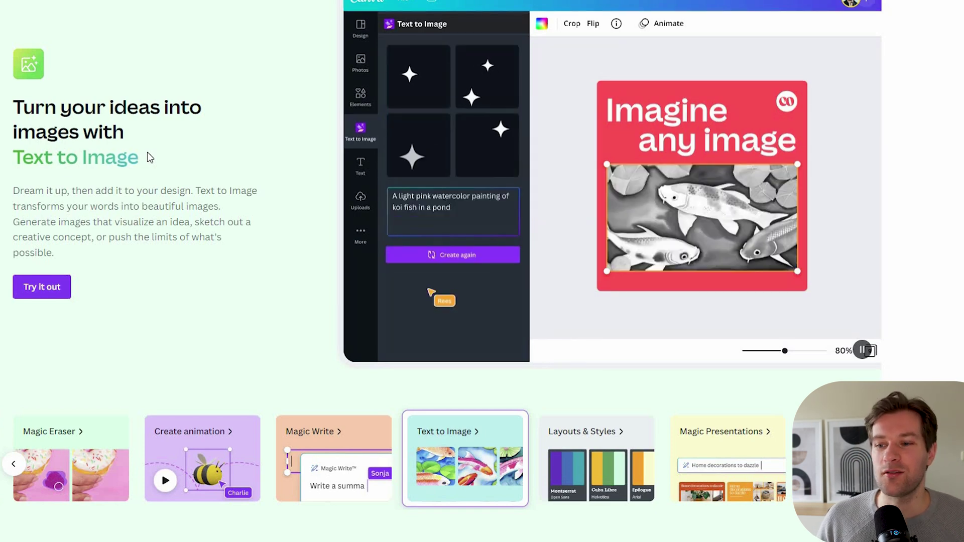
# Replay the Text to Image demo, then show the Magic Edit demo from the carousel.
pyautogui.click(449, 455)
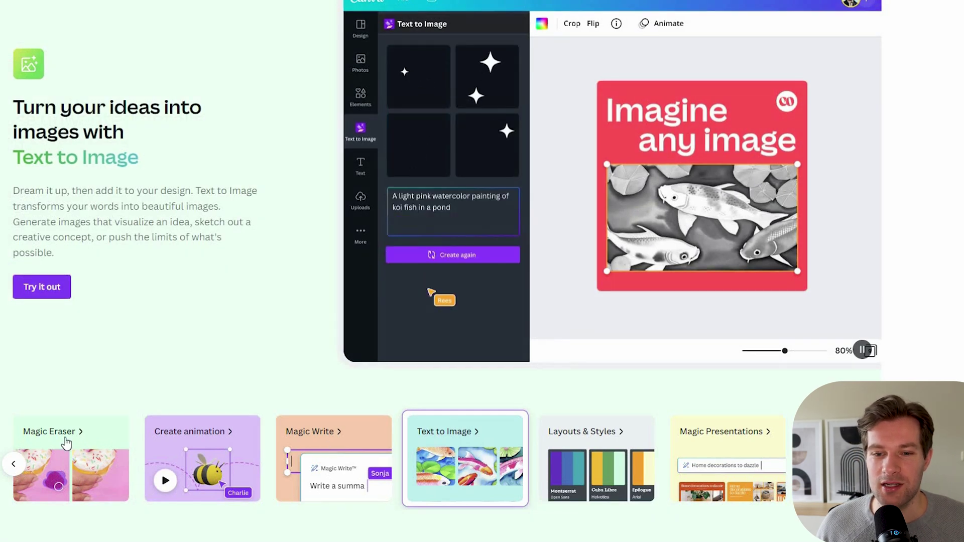
pyautogui.hscroll(-5, 302, 456)
pyautogui.click(166, 431)
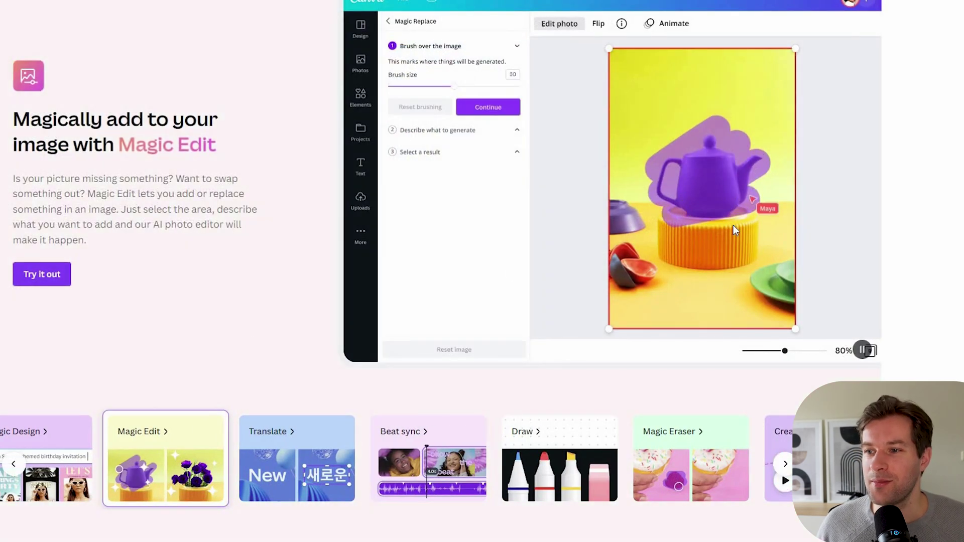